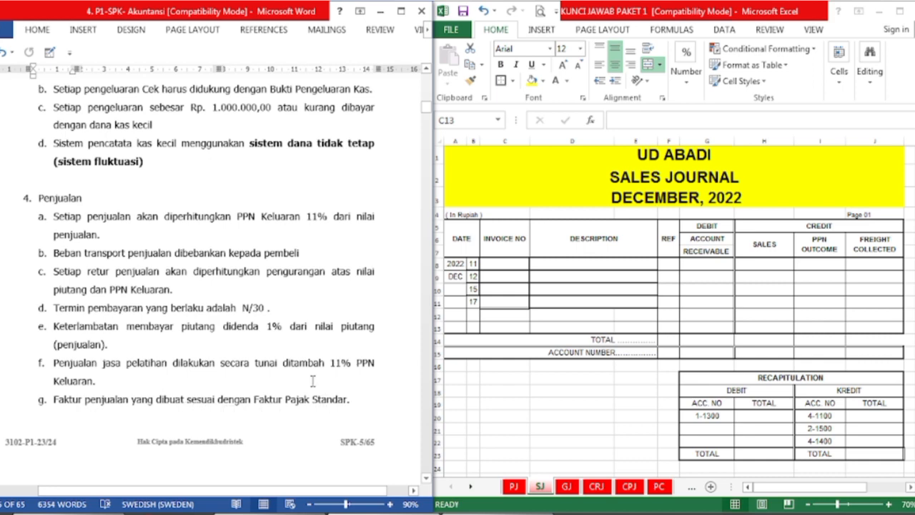
# - Examine invoice F12-1 in Dokumen Transaksi No.6 and the Kulkas Panasonic and Kulkas Toshiba inventory cards on the IC sheet, returning to the SJ sheet
pyautogui.click(454, 416)
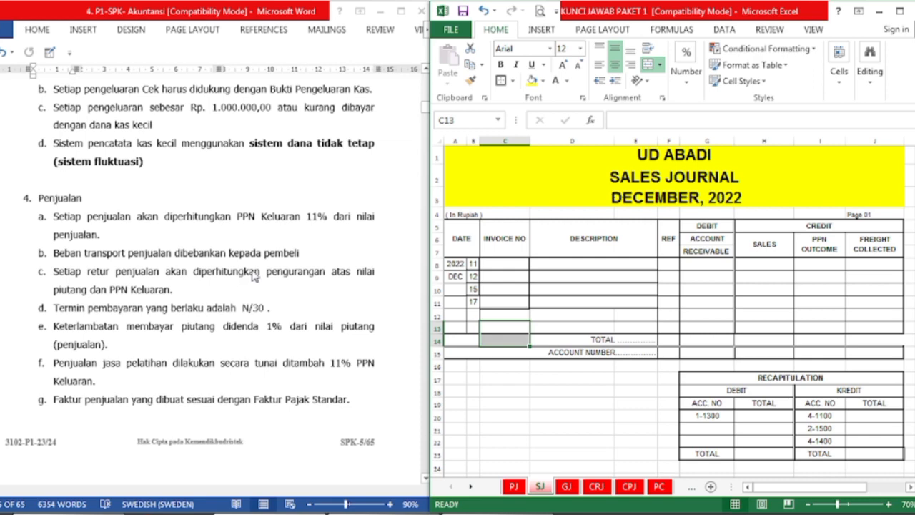
pyautogui.scroll(-10, 402, 182)
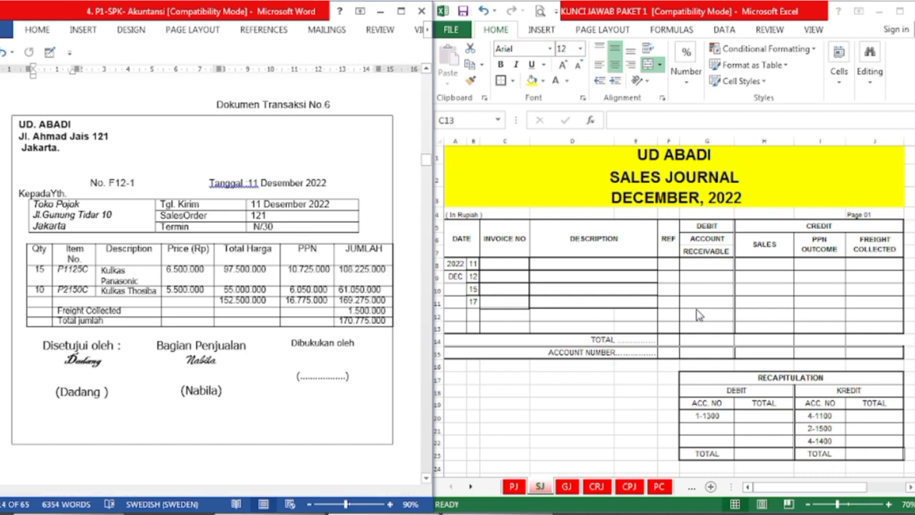
pyautogui.click(684, 497)
pyautogui.click(471, 486)
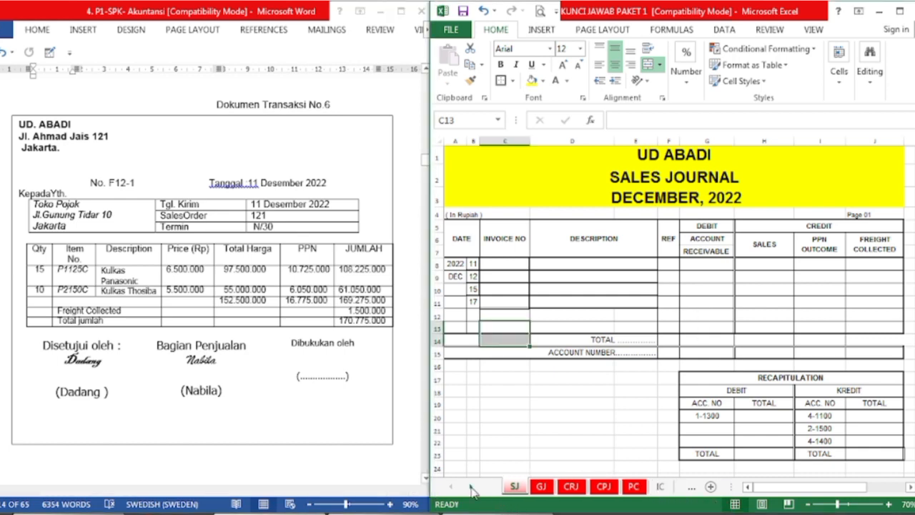
pyautogui.click(659, 487)
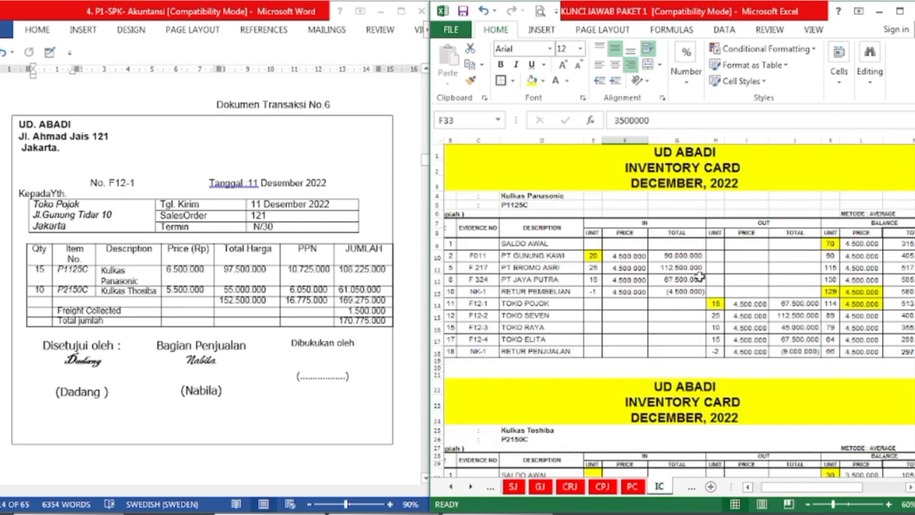
pyautogui.scroll(-4, 701, 278)
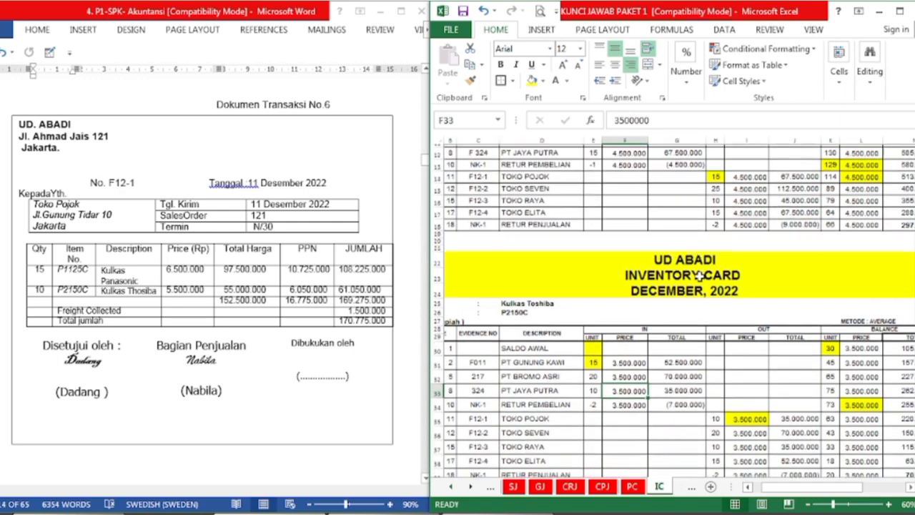
pyautogui.scroll(-4, 701, 276)
pyautogui.scroll(7, 700, 276)
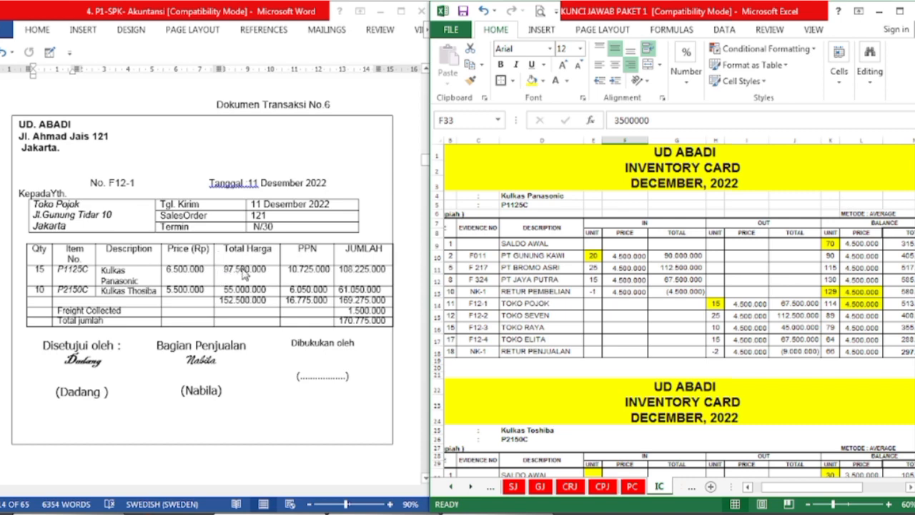
pyautogui.click(514, 487)
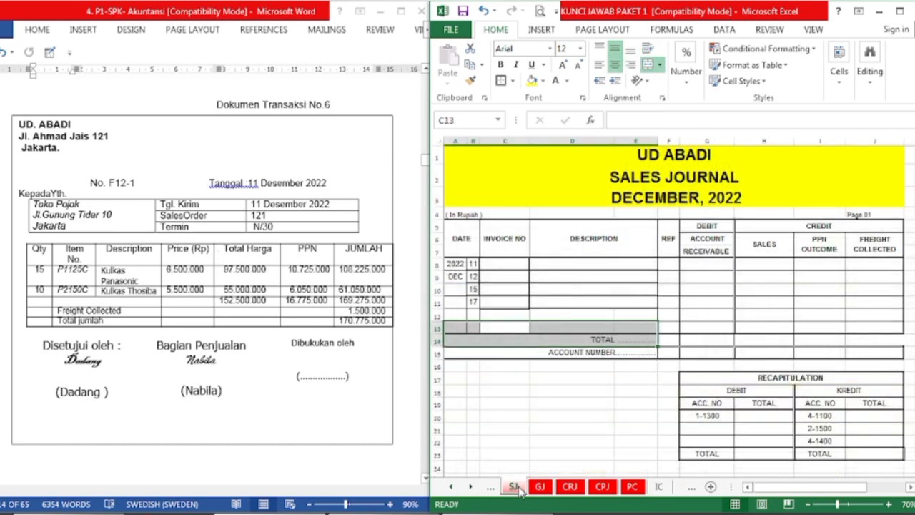
pyautogui.click(623, 377)
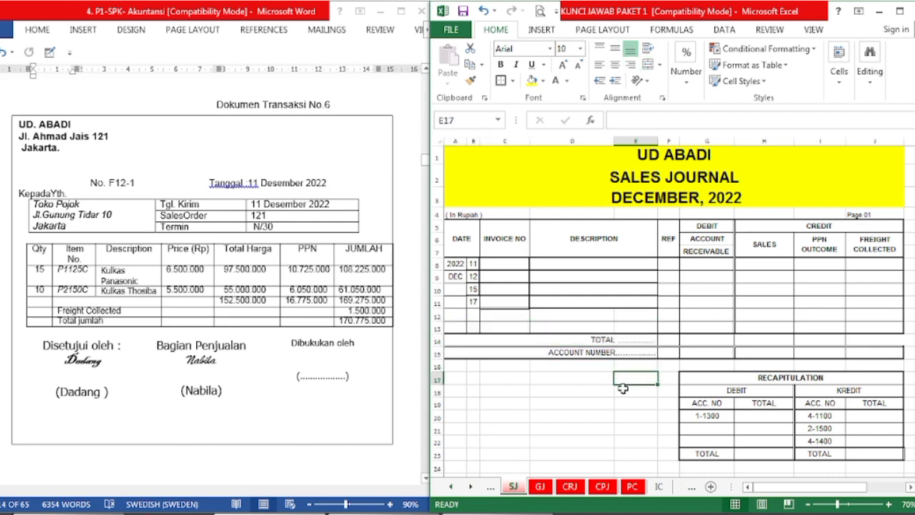
pyautogui.click(658, 487)
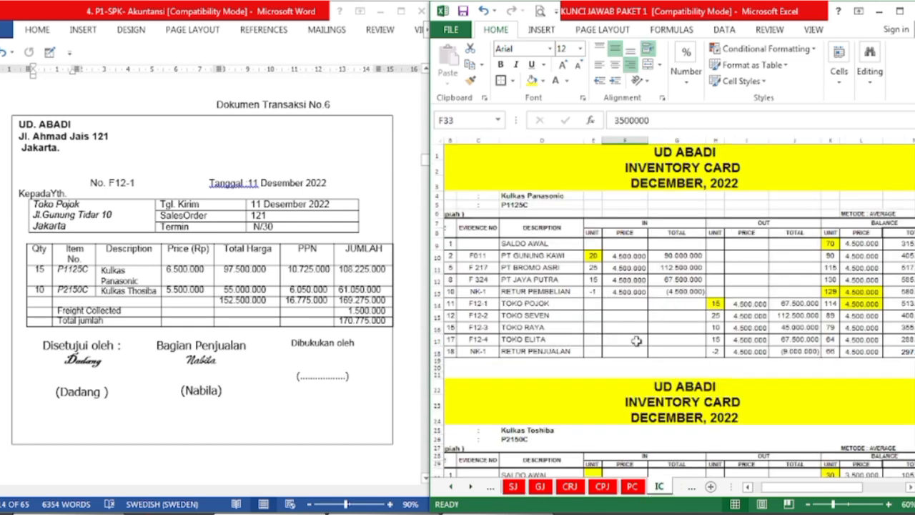
pyautogui.click(514, 487)
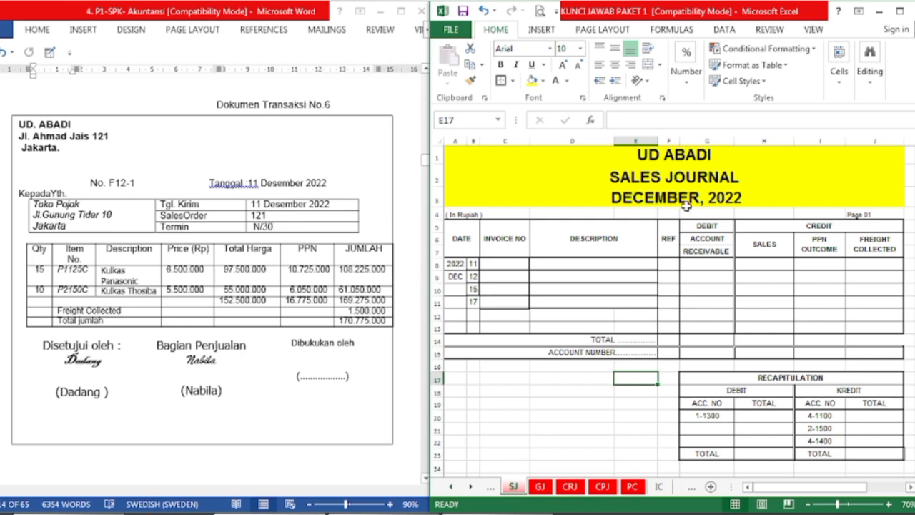
# - Fill the day 11 cell of the sales journal yellow and set that row's invoice number and description to the Automatic font colour
pyautogui.click(476, 264)
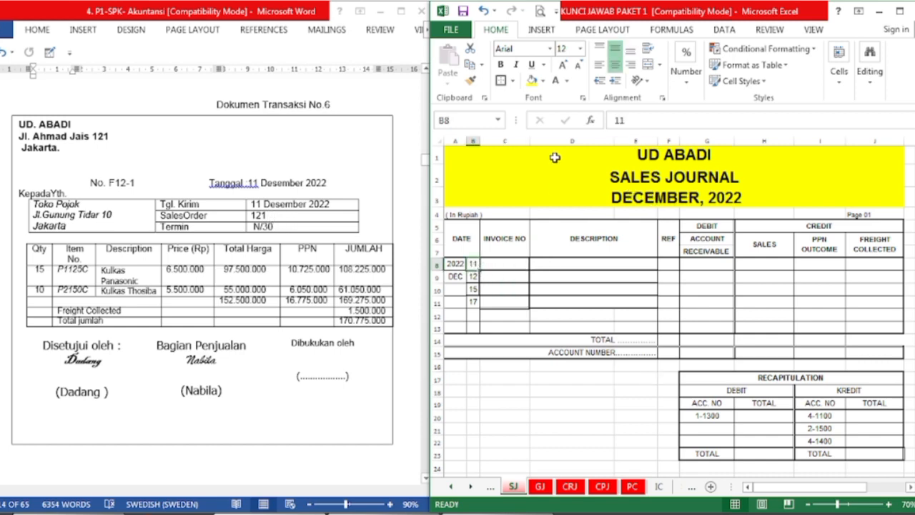
pyautogui.click(532, 83)
pyautogui.click(499, 266)
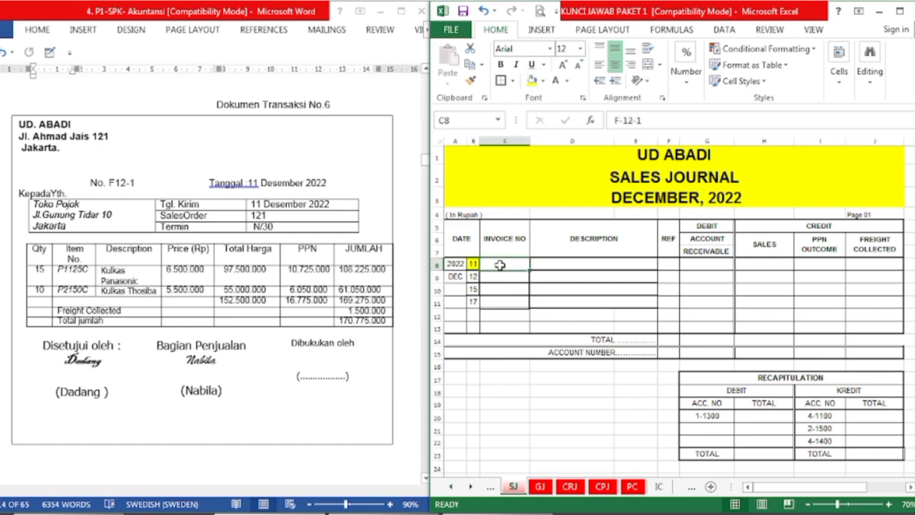
pyautogui.click(568, 81)
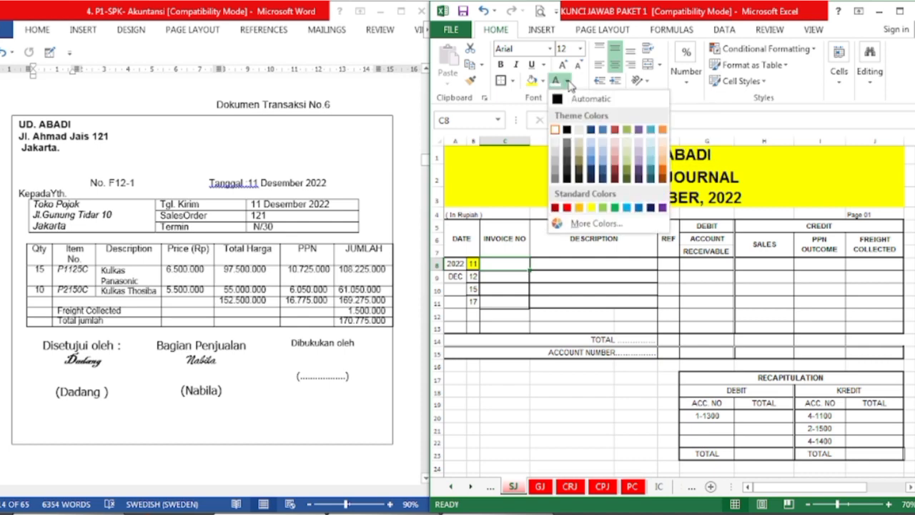
pyautogui.click(565, 97)
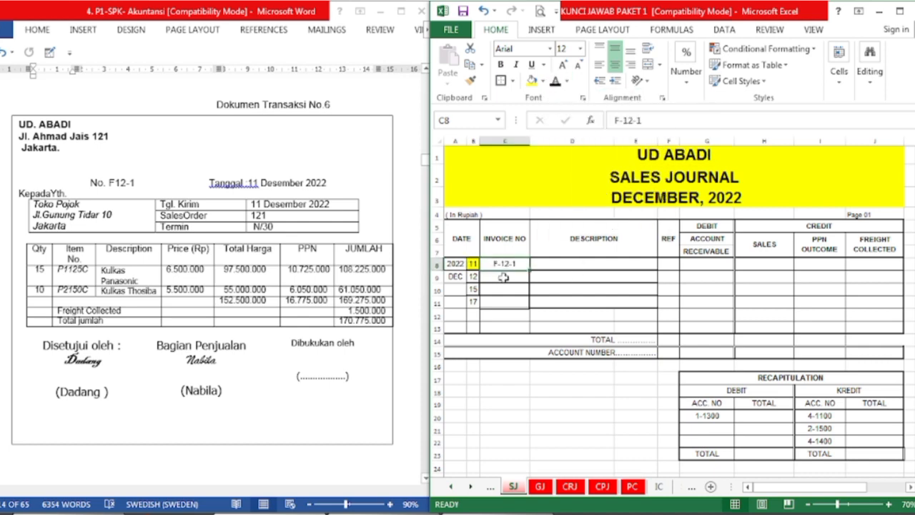
pyautogui.click(601, 263)
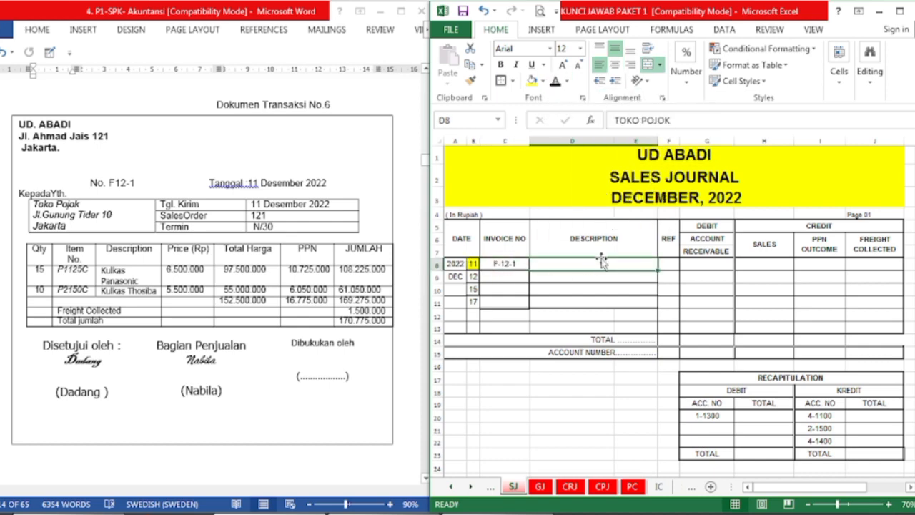
pyautogui.click(555, 81)
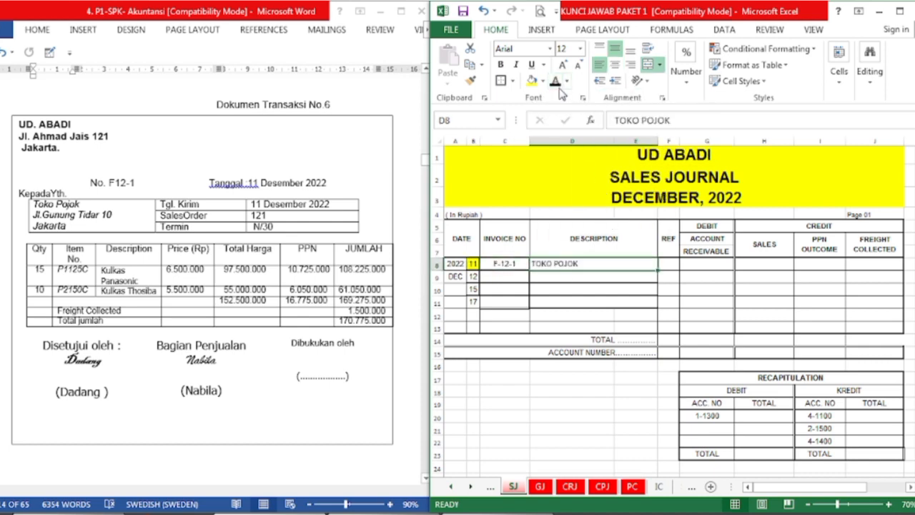
# - Highlight the invoice's Total jumlah amount yellow in Word, and make the Account Receivable amount in cell G8 black in Excel
pyautogui.click(717, 263)
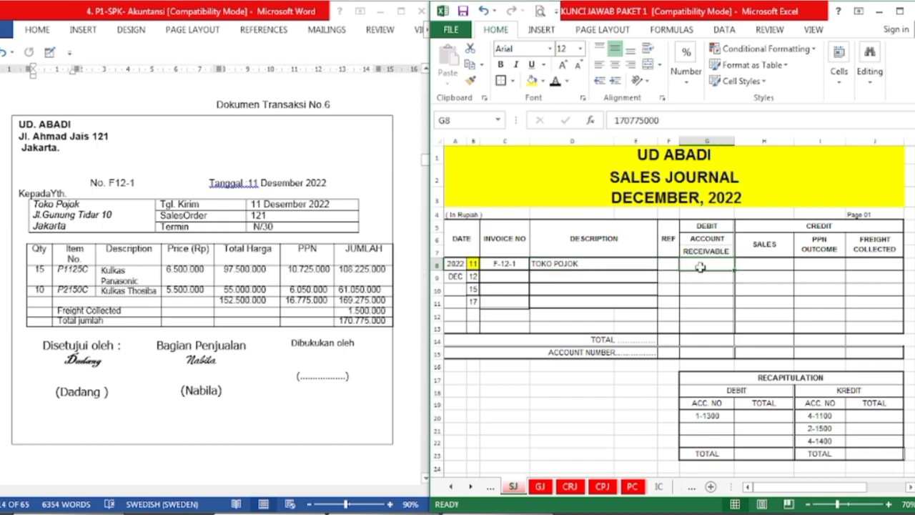
pyautogui.click(295, 348)
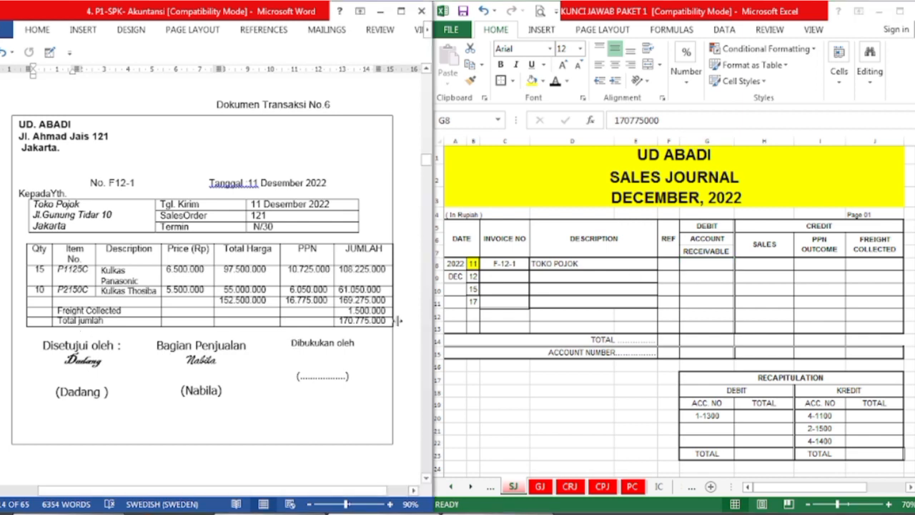
pyautogui.click(333, 326)
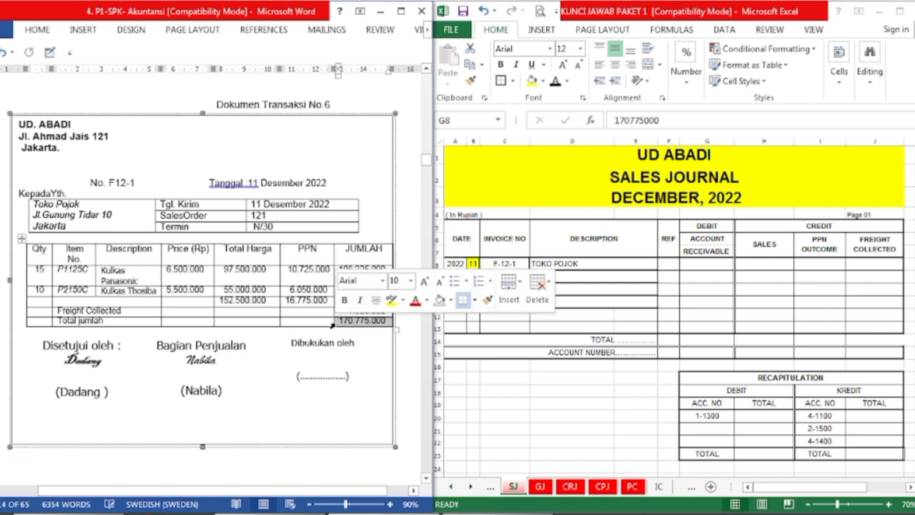
pyautogui.click(40, 30)
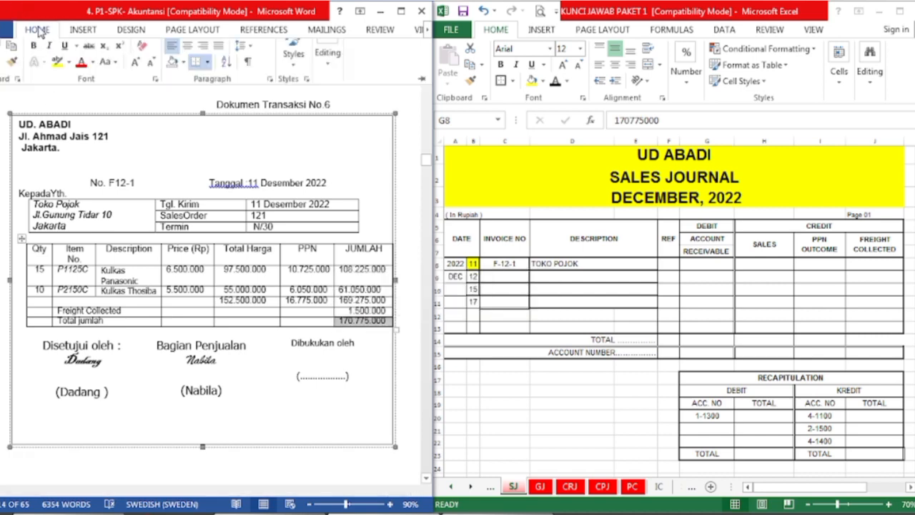
pyautogui.click(58, 80)
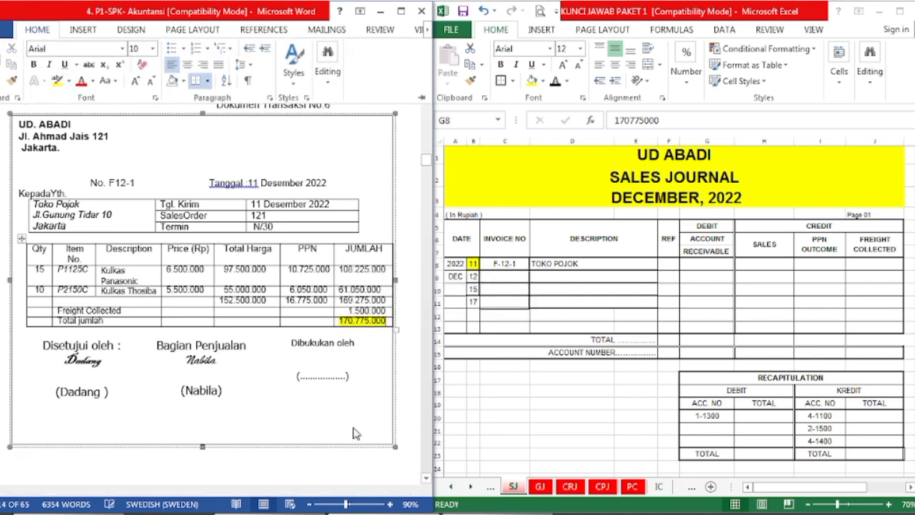
pyautogui.click(356, 432)
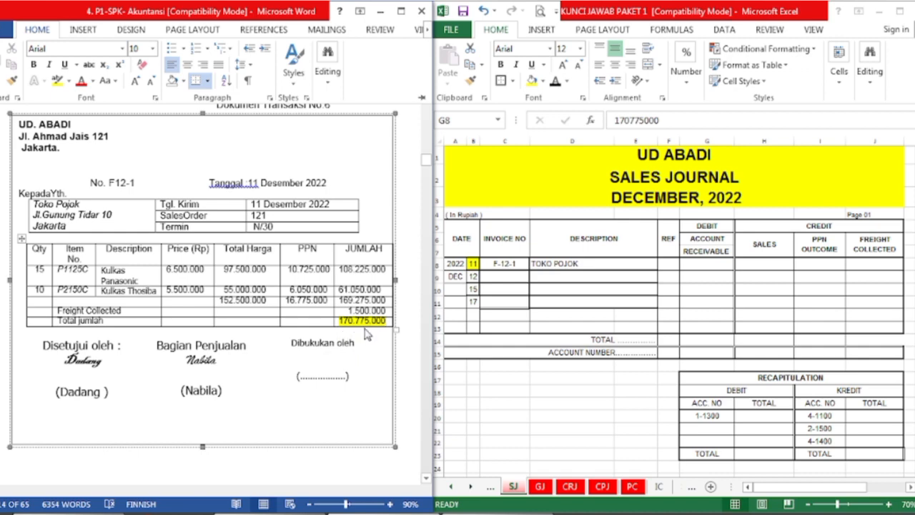
pyautogui.click(728, 264)
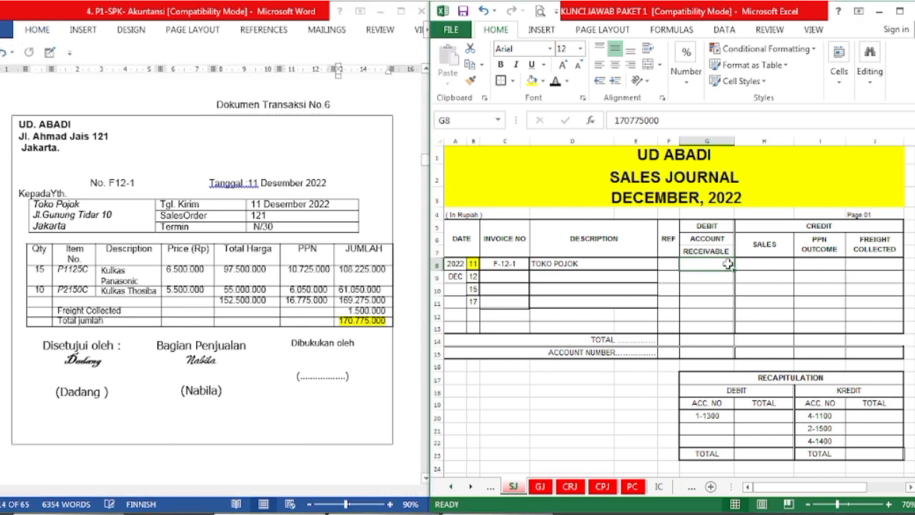
pyautogui.click(556, 84)
# - Highlight the summed Total Harga amount of the invoice yellow in Word, and make the Sales amount in cell H8 black in Excel
pyautogui.click(222, 304)
pyautogui.click(213, 303)
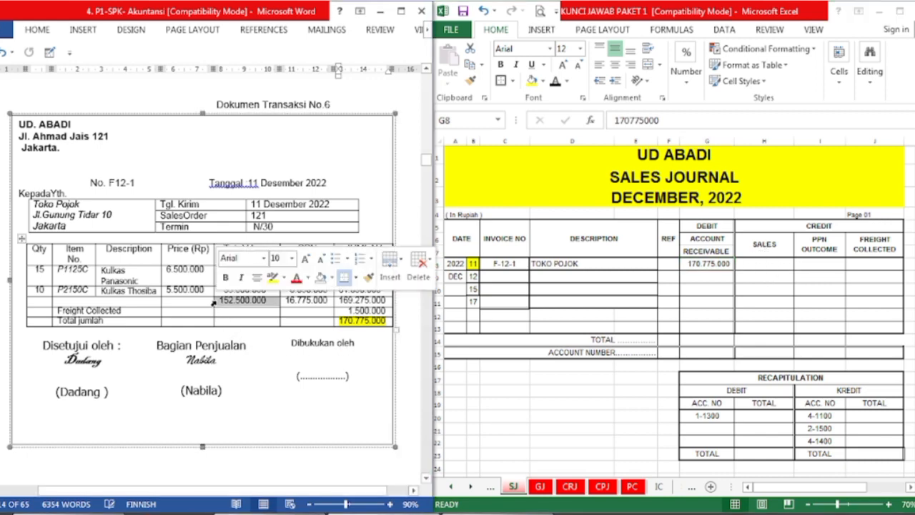
pyautogui.click(36, 31)
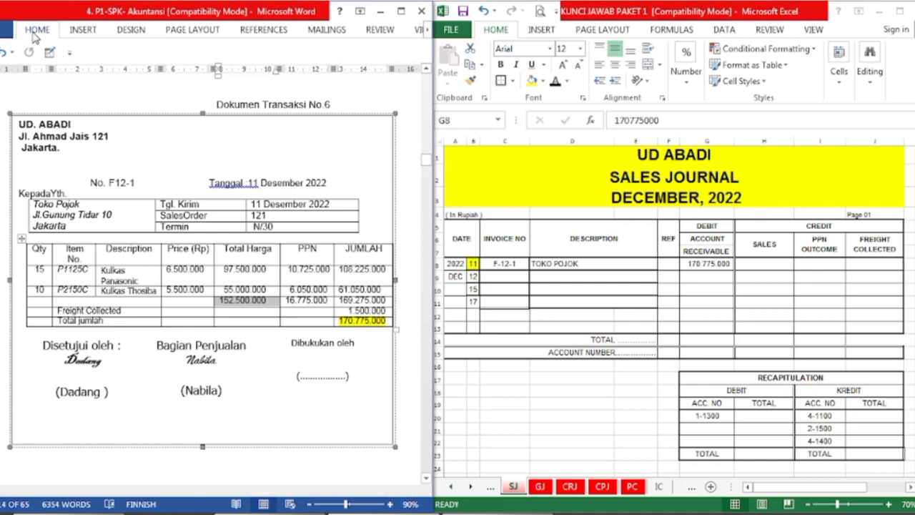
pyautogui.click(57, 80)
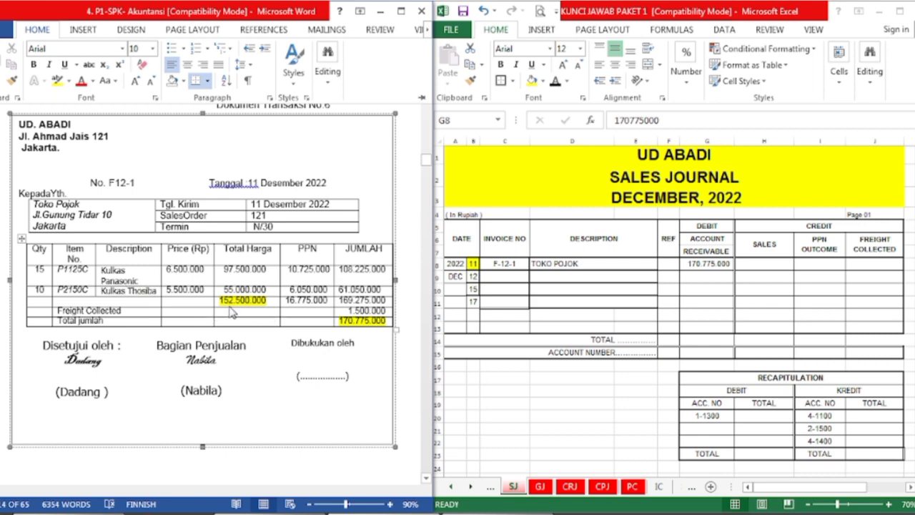
pyautogui.click(773, 264)
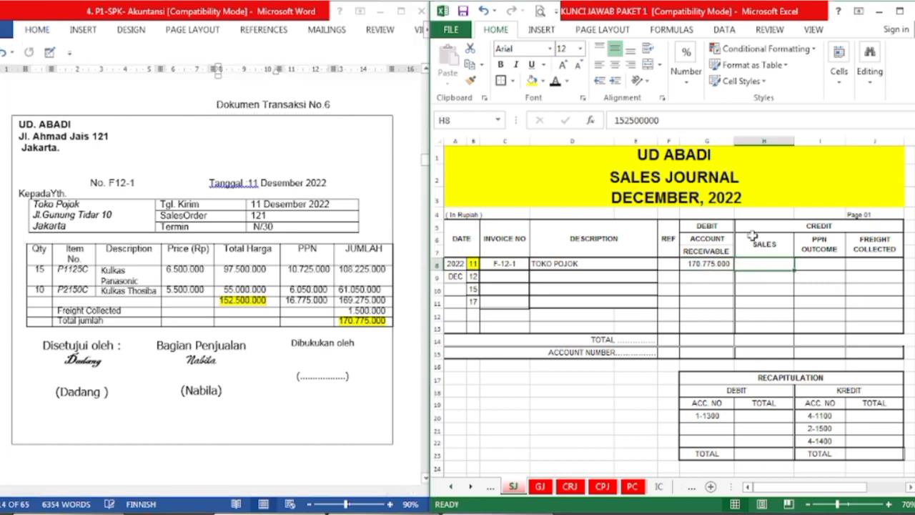
pyautogui.click(555, 83)
# - Highlight the summed PPN amount of the invoice yellow in Word, and make the PPN Outcome amount in cell I8 black in Excel
pyautogui.click(300, 306)
pyautogui.doubleClick(293, 301)
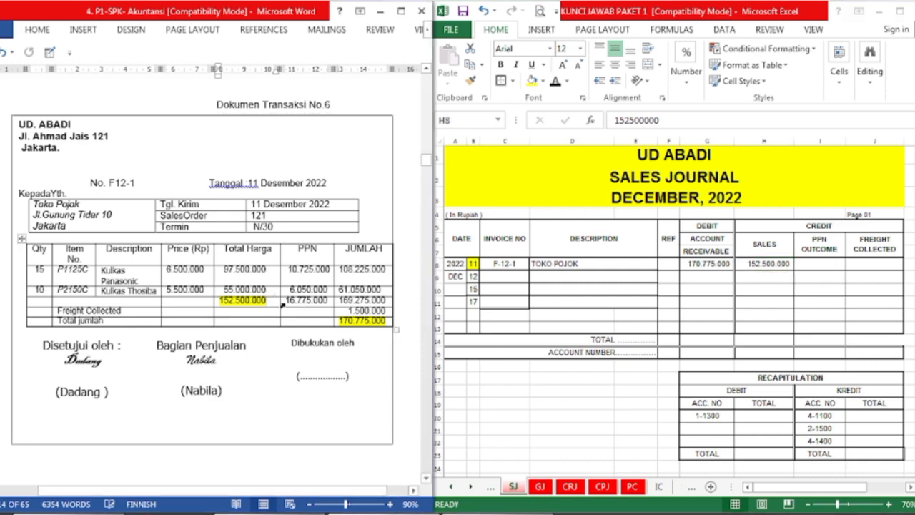
pyautogui.click(36, 29)
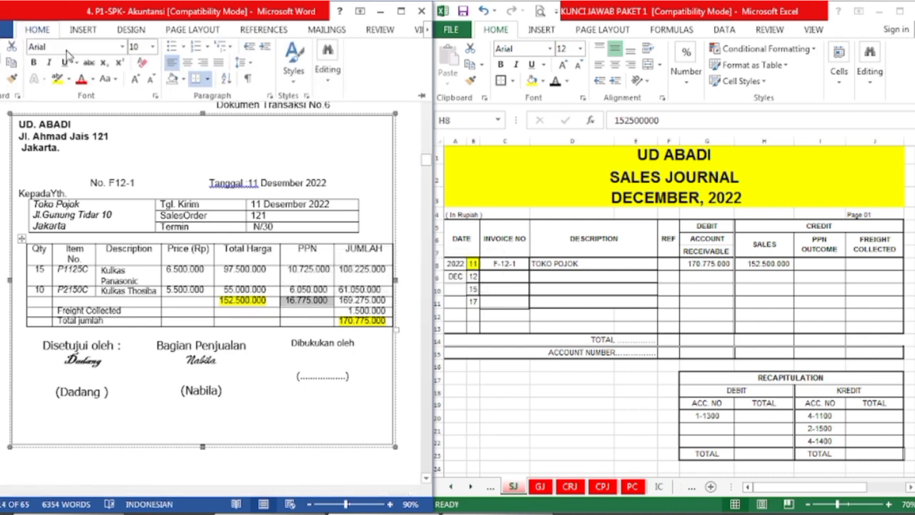
pyautogui.click(56, 80)
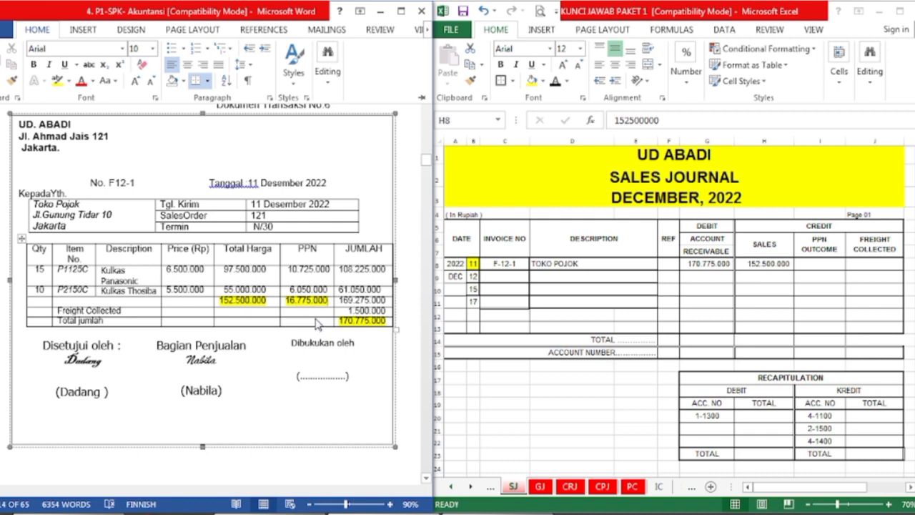
pyautogui.click(774, 271)
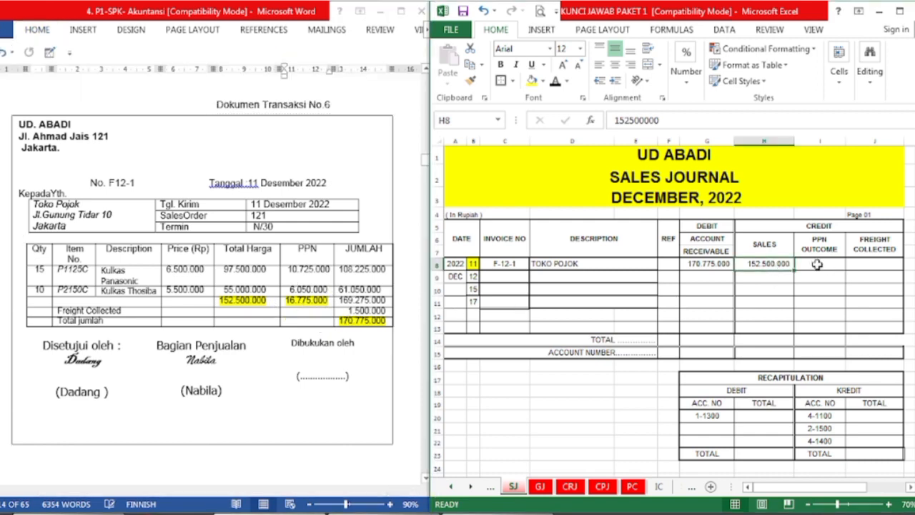
pyautogui.click(817, 265)
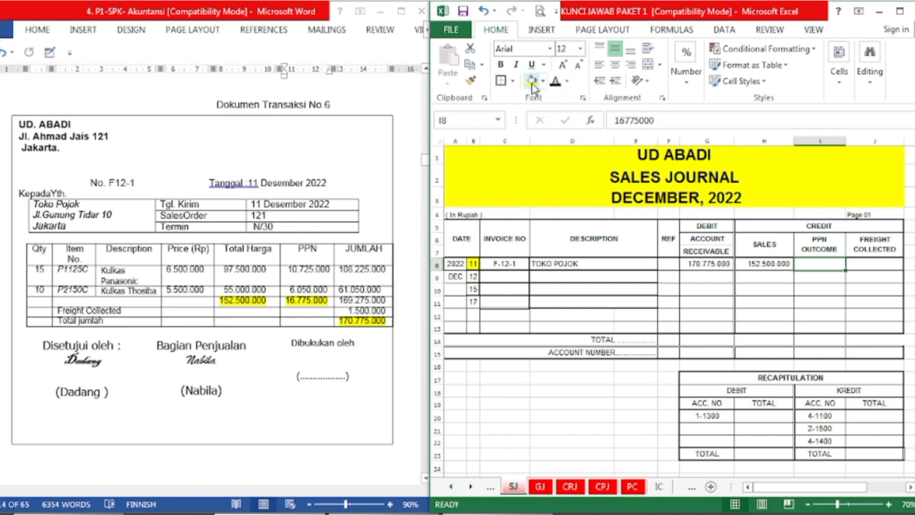
pyautogui.click(555, 81)
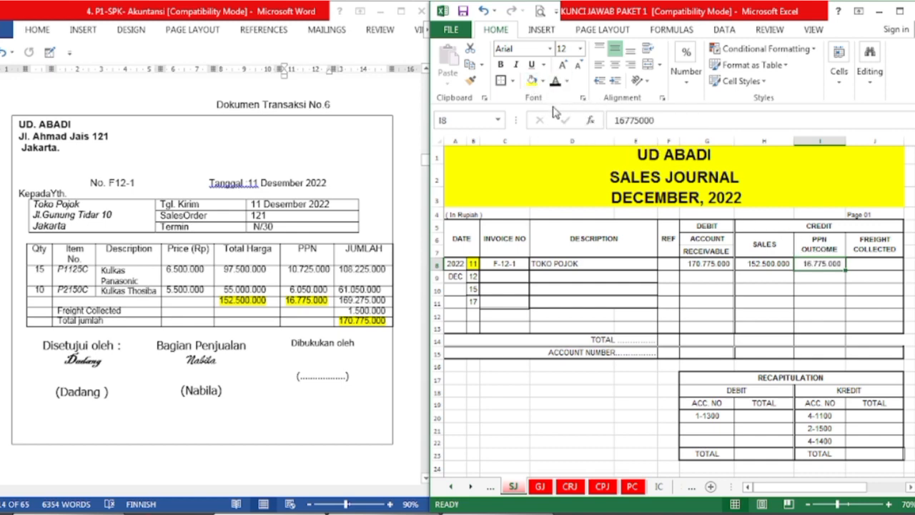
# - Highlight the invoice's Freight Collected amount yellow in Word, and make the Freight Collected amount in cell J8 black in Excel
pyautogui.click(341, 319)
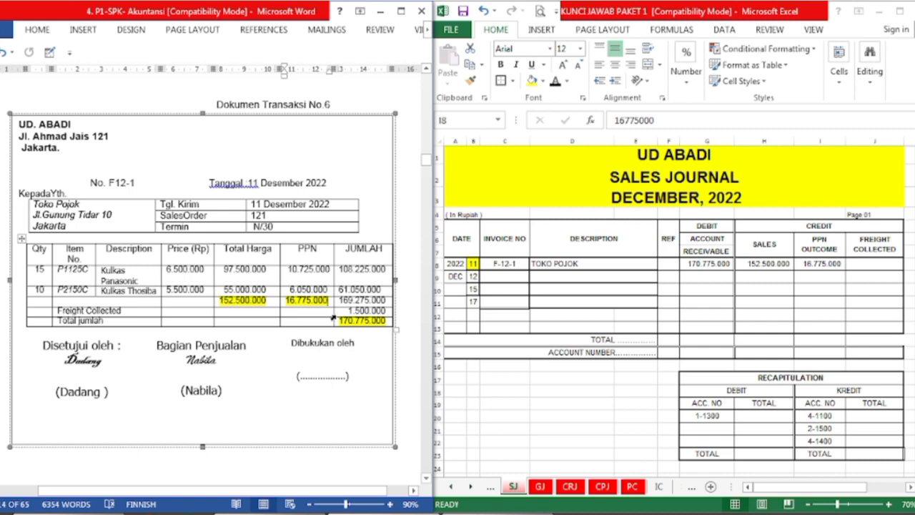
pyautogui.click(333, 310)
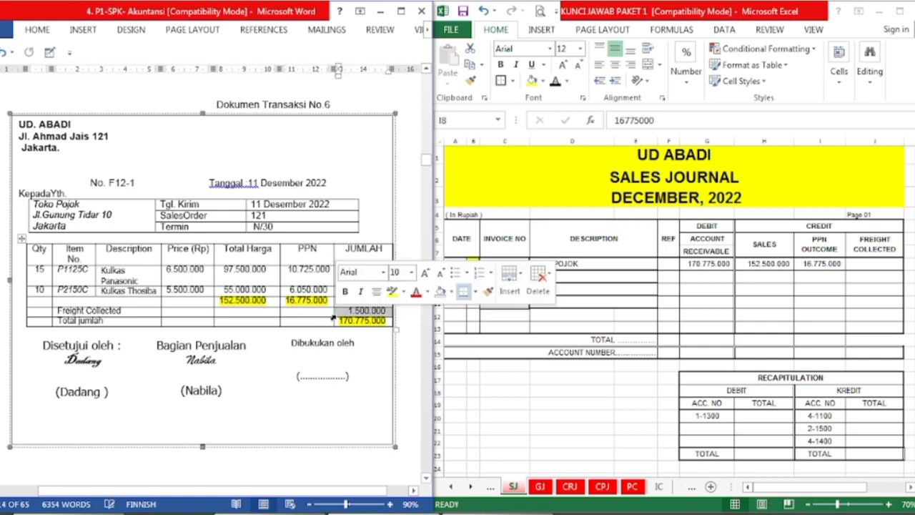
pyautogui.click(42, 33)
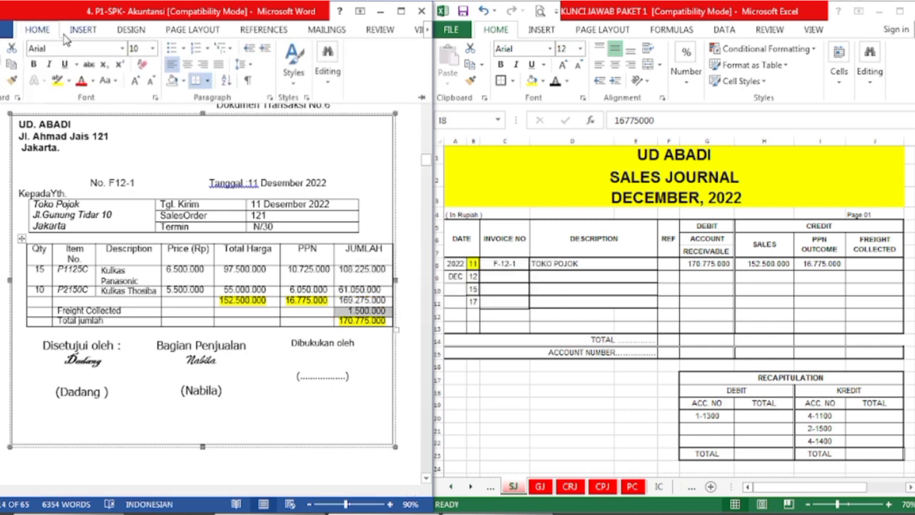
pyautogui.click(58, 80)
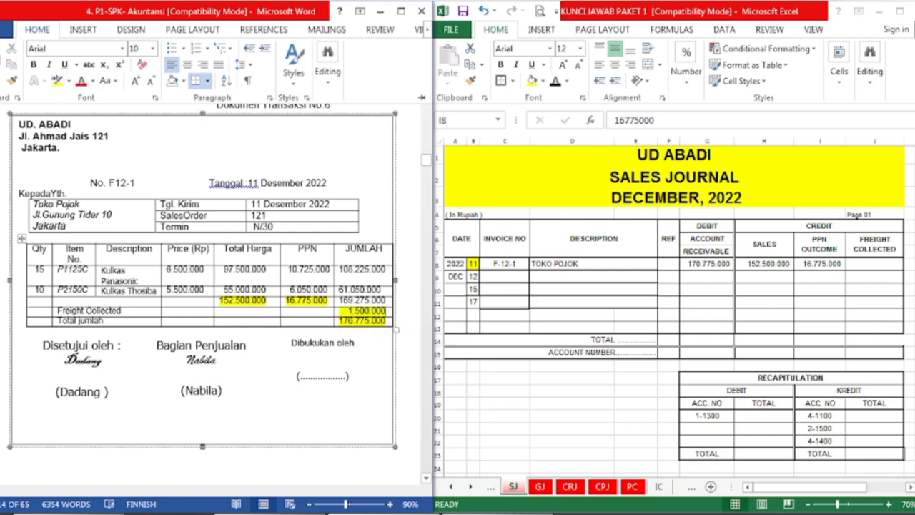
pyautogui.click(854, 266)
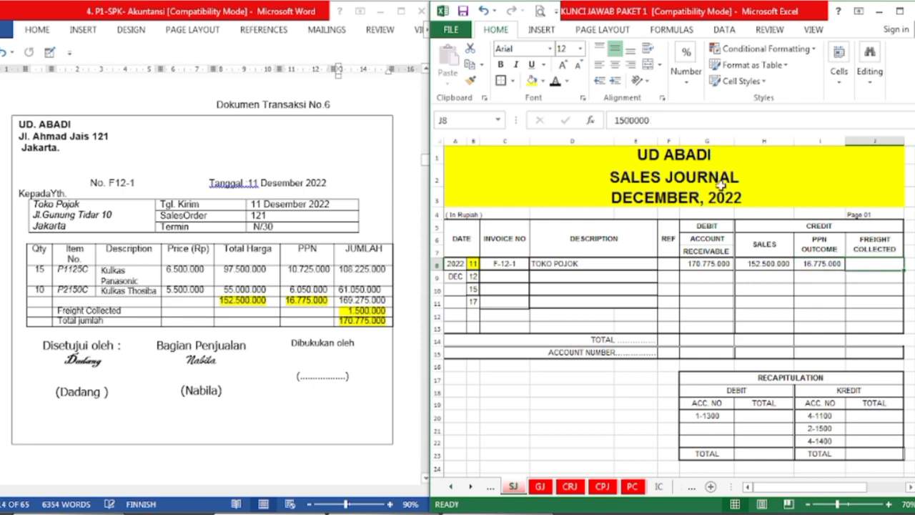
pyautogui.click(556, 83)
# - For Dokumen Transaksi No.7, fill the day 12 cell B9 of the sales journal yellow and make the invoice number in C9 black
pyautogui.click(279, 240)
pyautogui.scroll(-8, 280, 240)
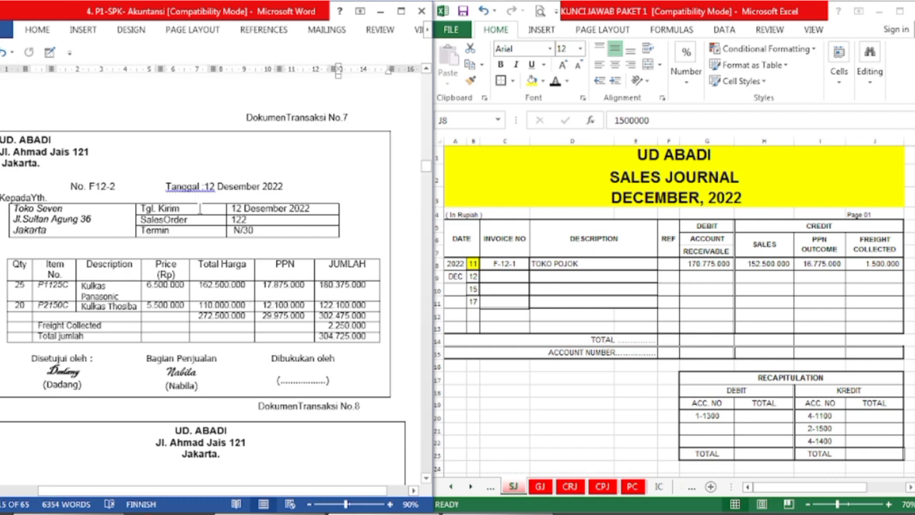
pyautogui.click(581, 256)
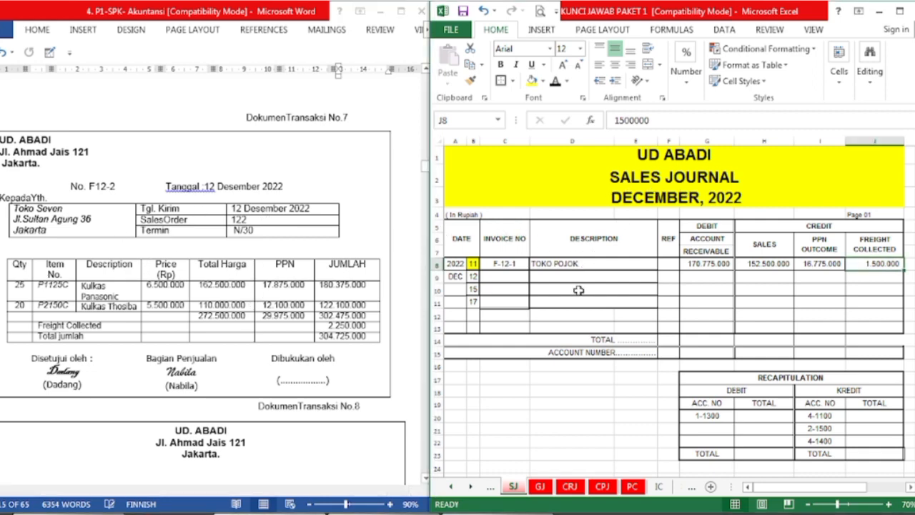
pyautogui.click(475, 278)
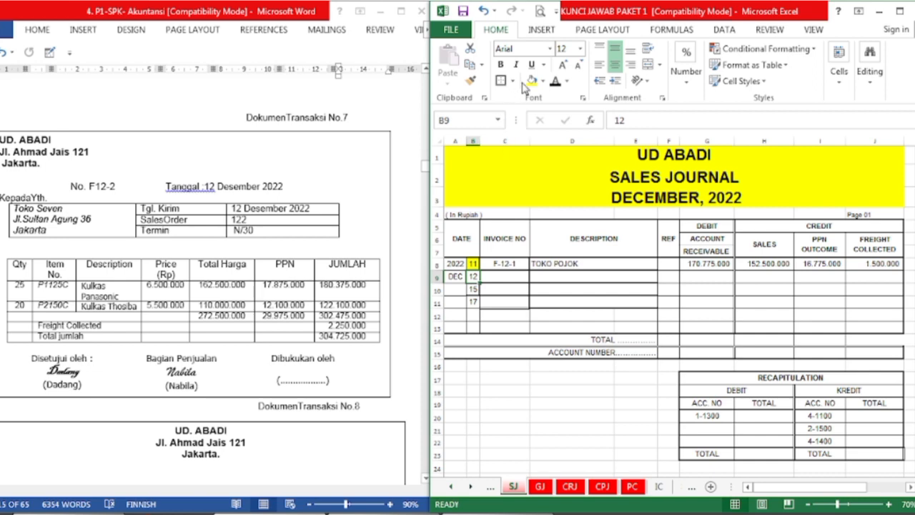
pyautogui.click(503, 279)
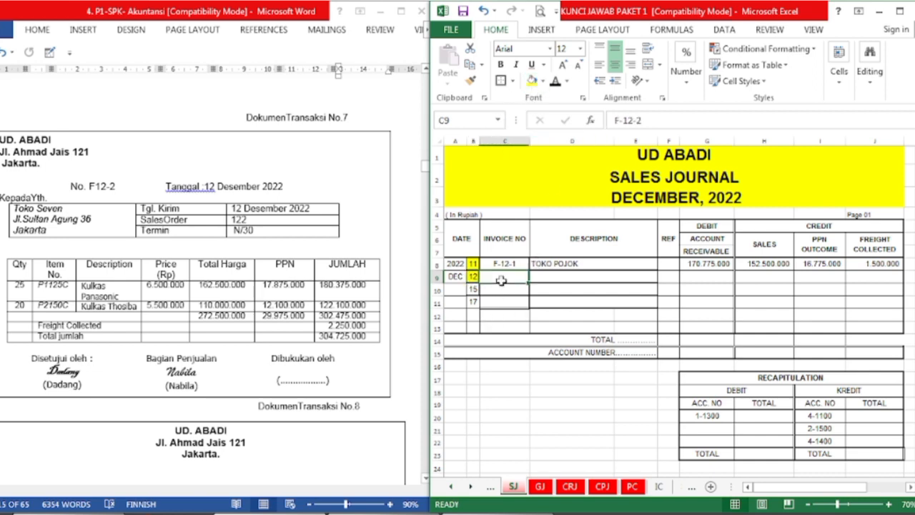
pyautogui.click(556, 85)
# - Highlight the invoice number No. F12-2 yellow in the Word document
pyautogui.click(76, 188)
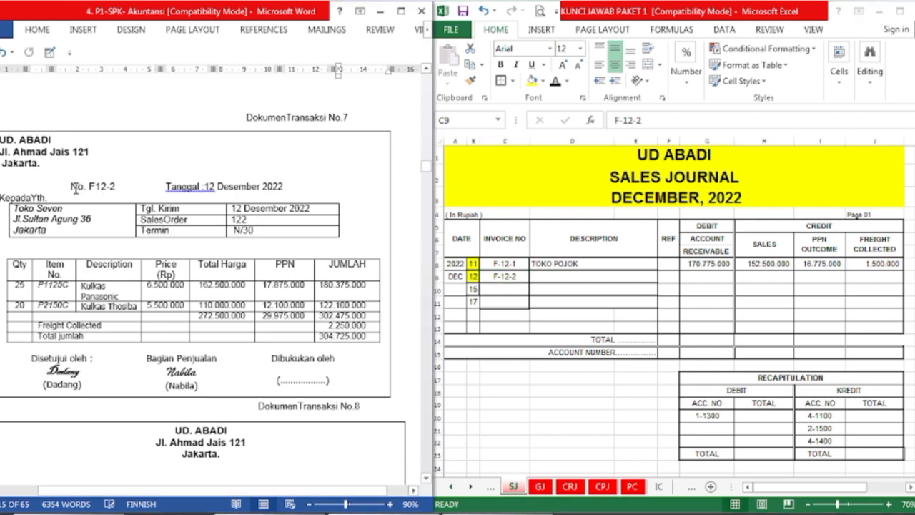
pyautogui.tripleClick(93, 179)
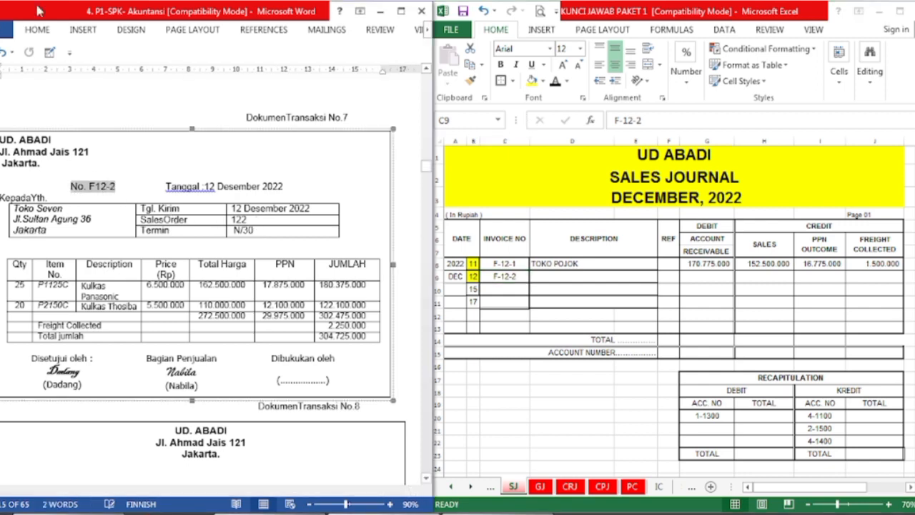
pyautogui.click(38, 30)
pyautogui.click(57, 81)
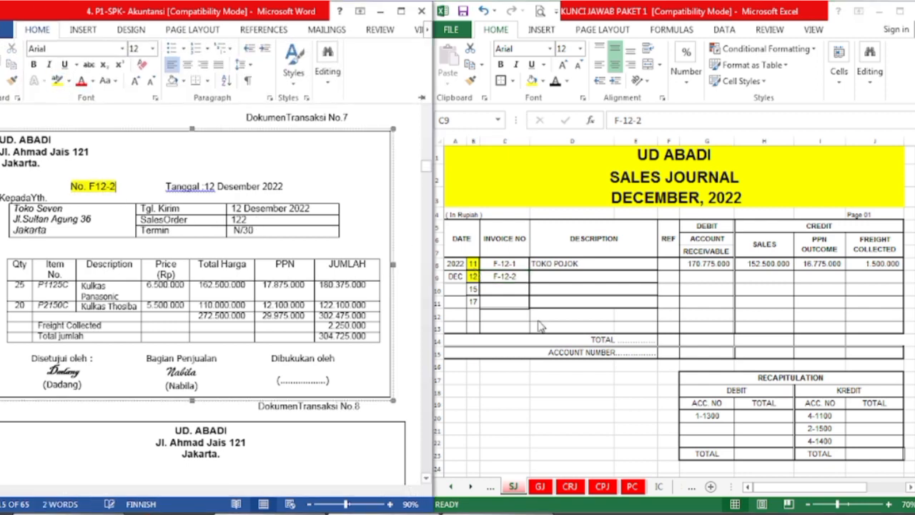
# - Make the TOKO SEVEN description in cell D9 black in Excel, and highlight the invoice's Toko Seven customer block yellow in Word
pyautogui.click(505, 279)
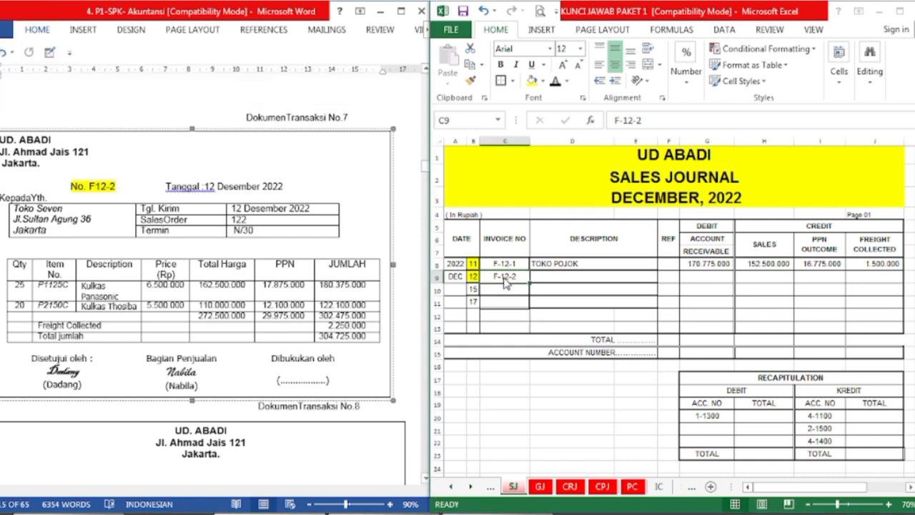
pyautogui.click(570, 277)
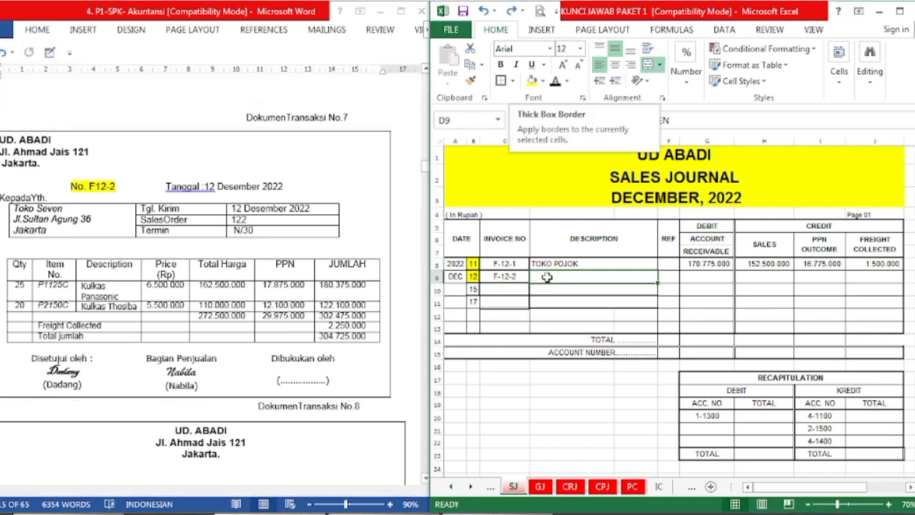
pyautogui.write('TOKO SEVEN')
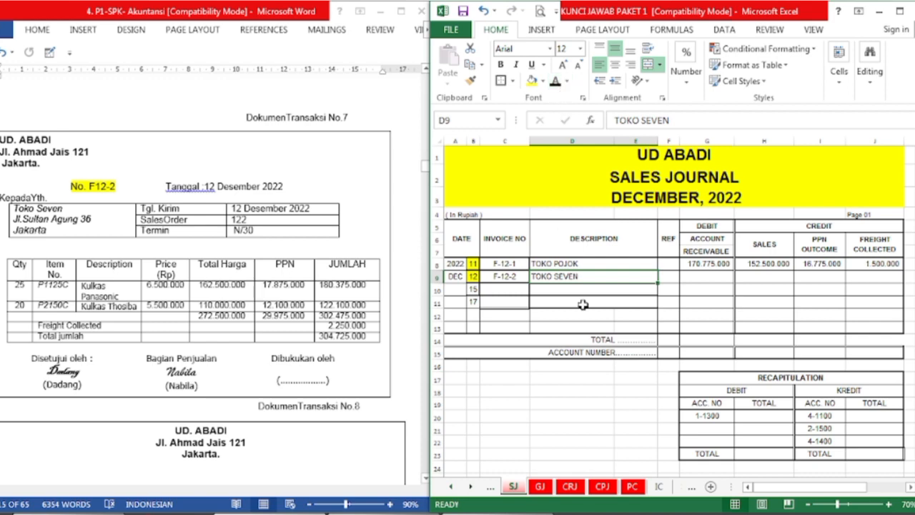
pyautogui.click(13, 209)
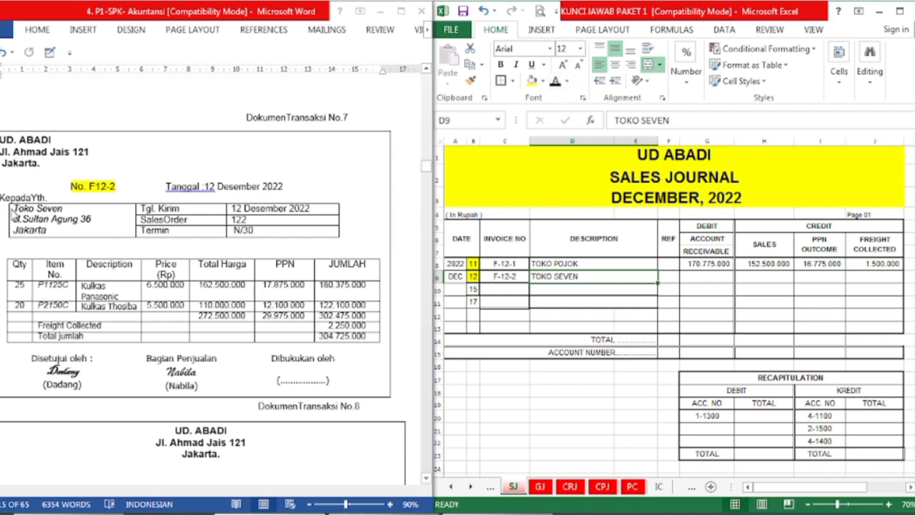
pyautogui.click(13, 209)
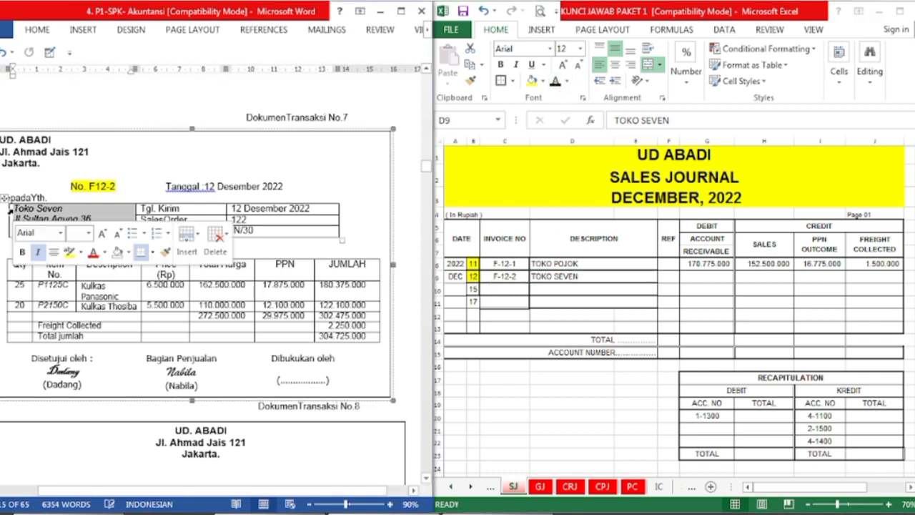
pyautogui.click(35, 30)
pyautogui.click(57, 81)
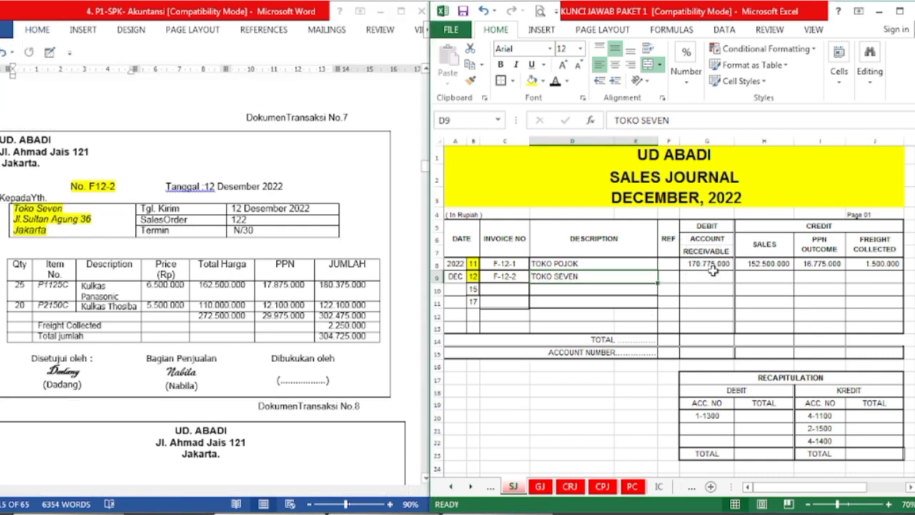
# - Highlight invoice F12-2's Total jumlah amount yellow in Word, and make the Account Receivable amount in cell G9 black in Excel
pyautogui.click(251, 359)
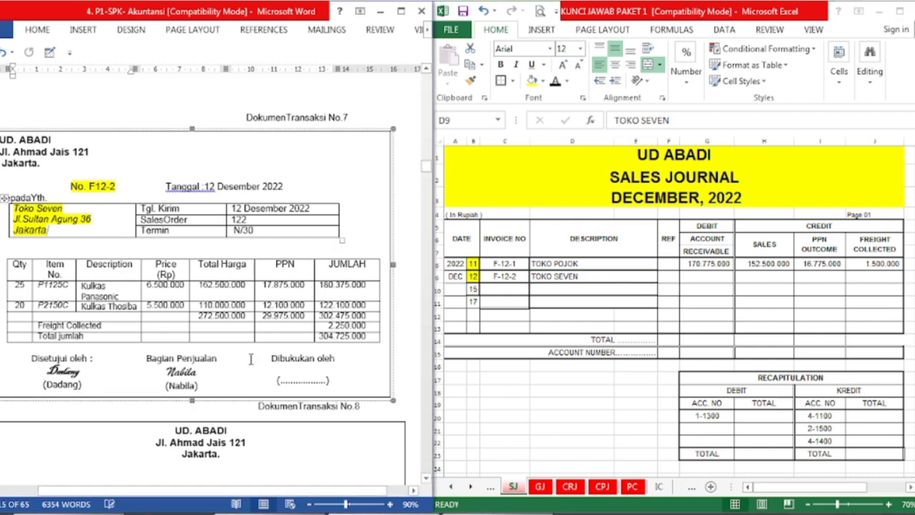
pyautogui.click(312, 339)
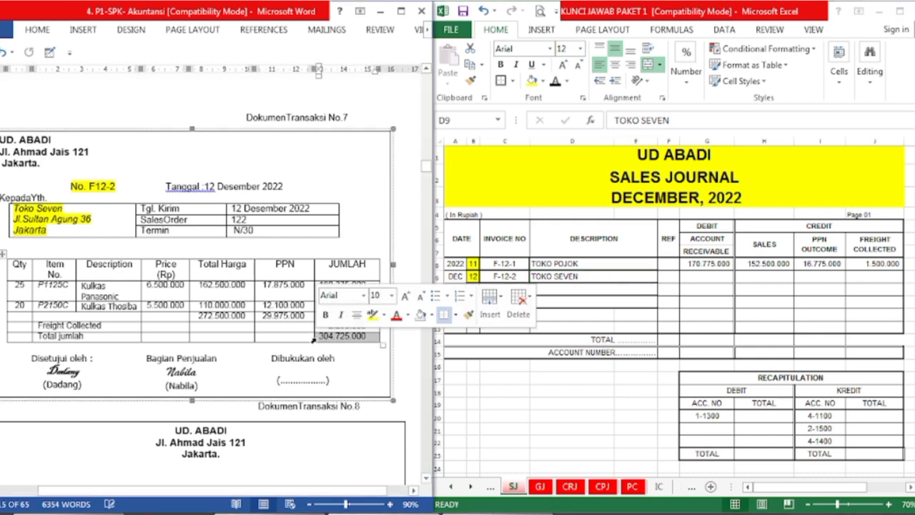
pyautogui.click(36, 36)
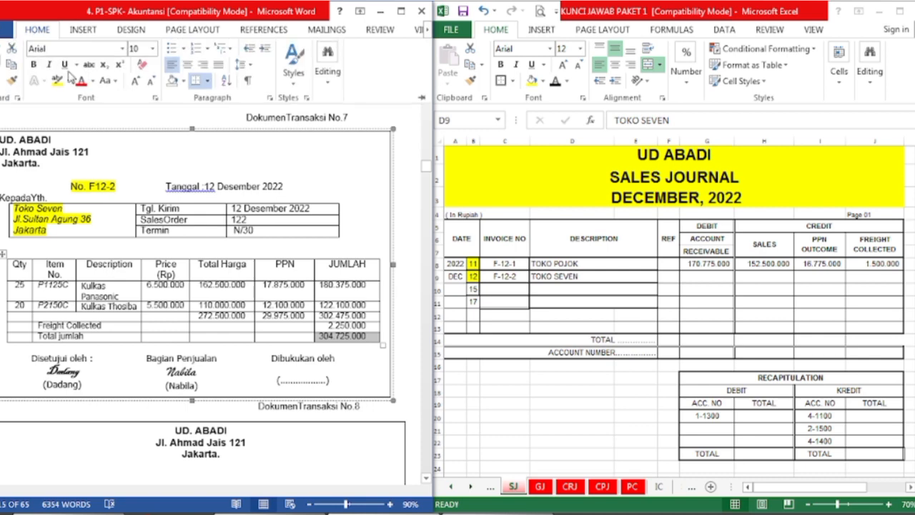
pyautogui.click(56, 79)
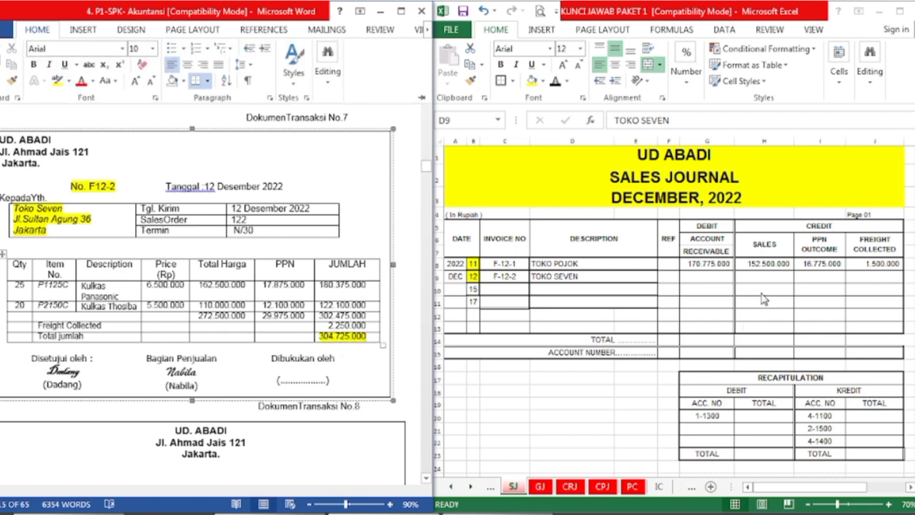
pyautogui.click(721, 278)
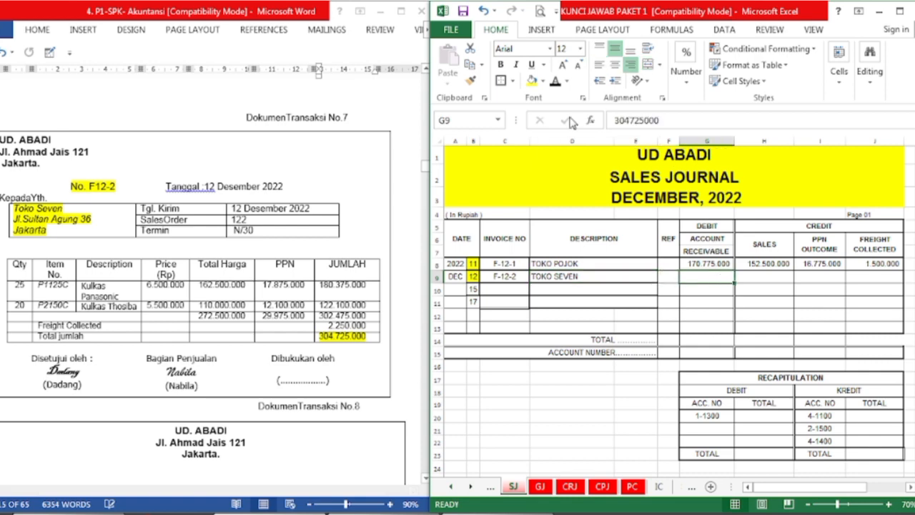
pyautogui.click(555, 82)
# - Highlight invoice F12-2's summed Total Harga amount yellow in Word, and make the Sales amount in cell H9 black in Excel
pyautogui.click(324, 372)
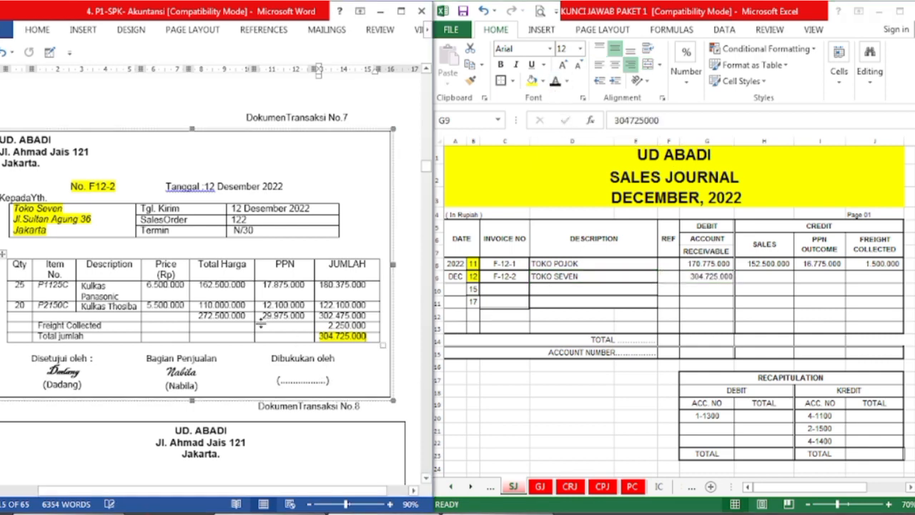
pyautogui.click(189, 317)
pyautogui.click(30, 31)
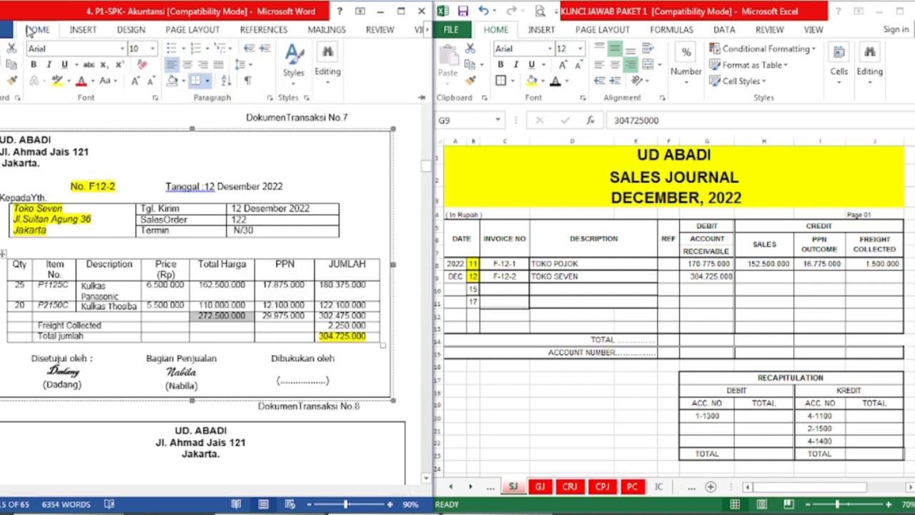
pyautogui.click(57, 82)
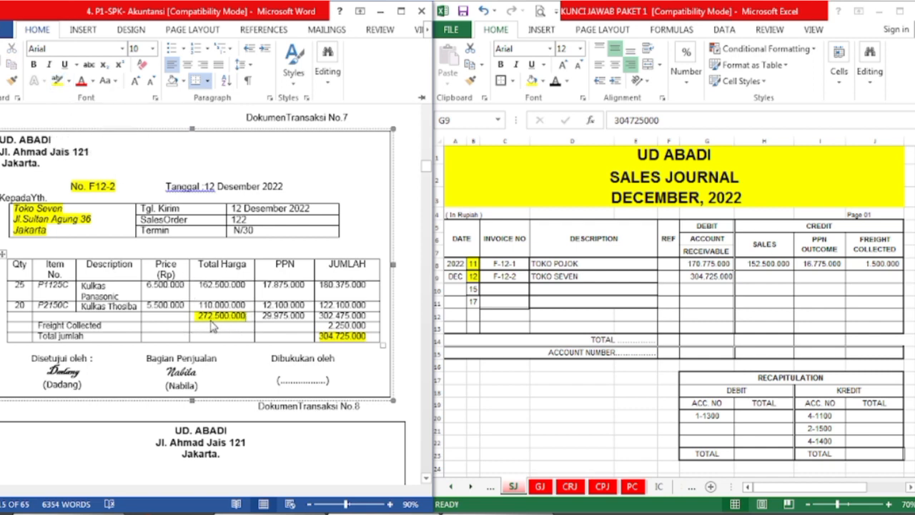
pyautogui.doubleClick(770, 279)
pyautogui.click(765, 276)
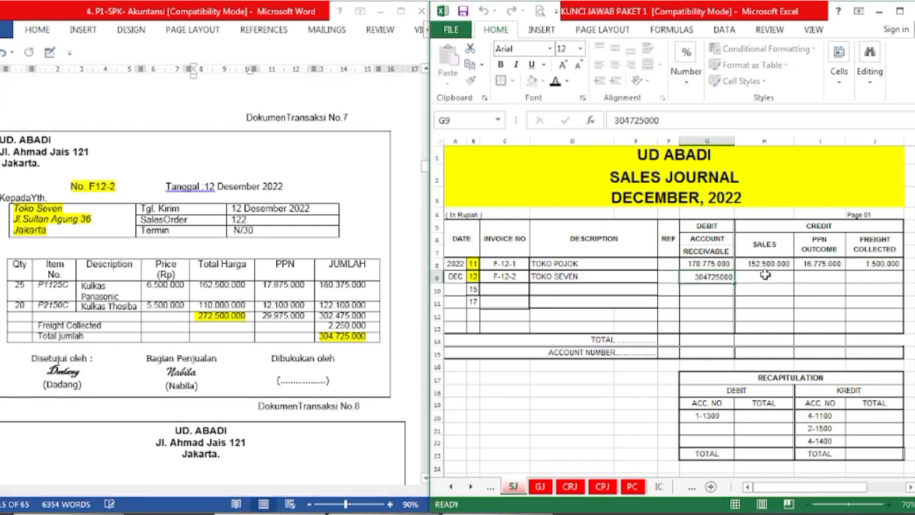
pyautogui.click(556, 81)
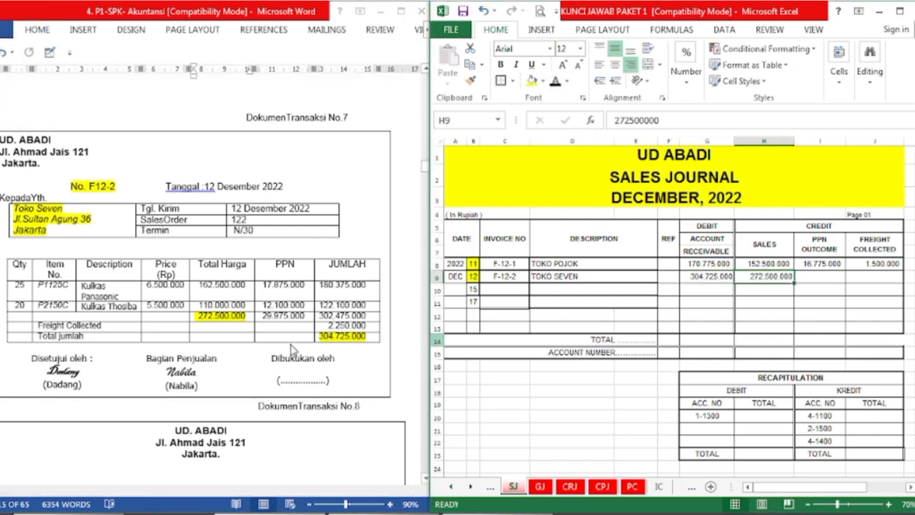
# - Highlight invoice F12-2's summed PPN amount yellow in Word, and make the PPN Outcome amount in cell I9 black in Excel
pyautogui.click(271, 344)
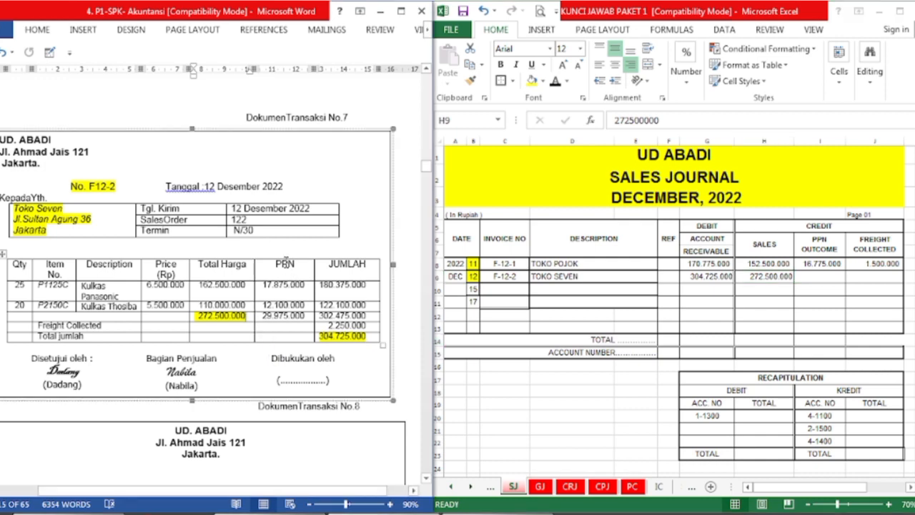
pyautogui.moveTo(261, 318); pyautogui.dragTo(308, 318)
pyautogui.click(37, 32)
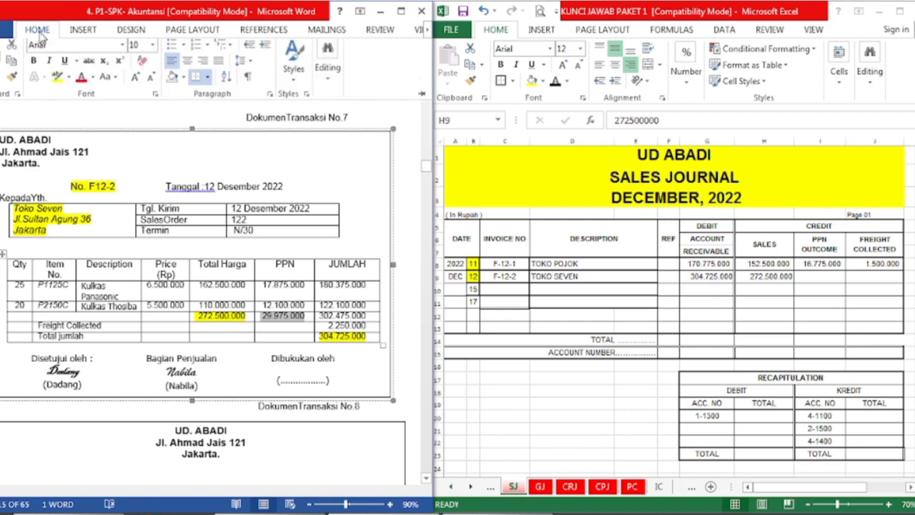
pyautogui.click(58, 82)
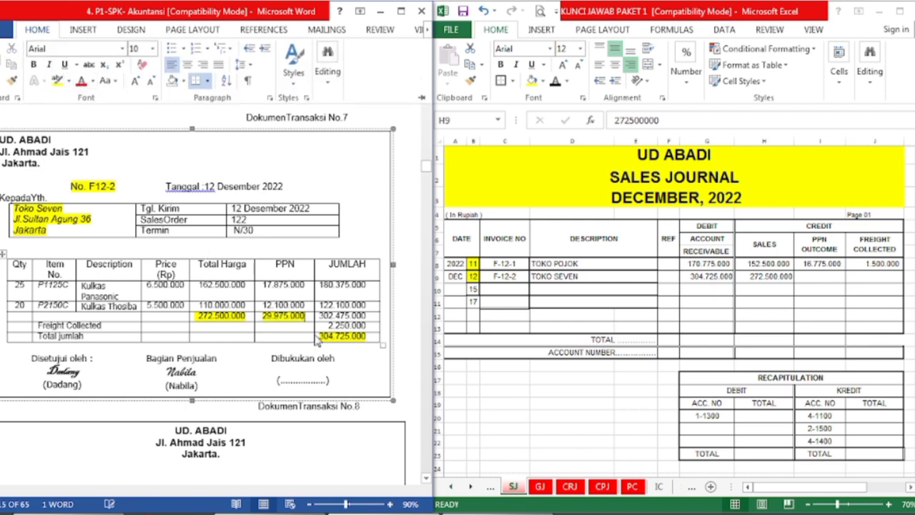
pyautogui.click(812, 278)
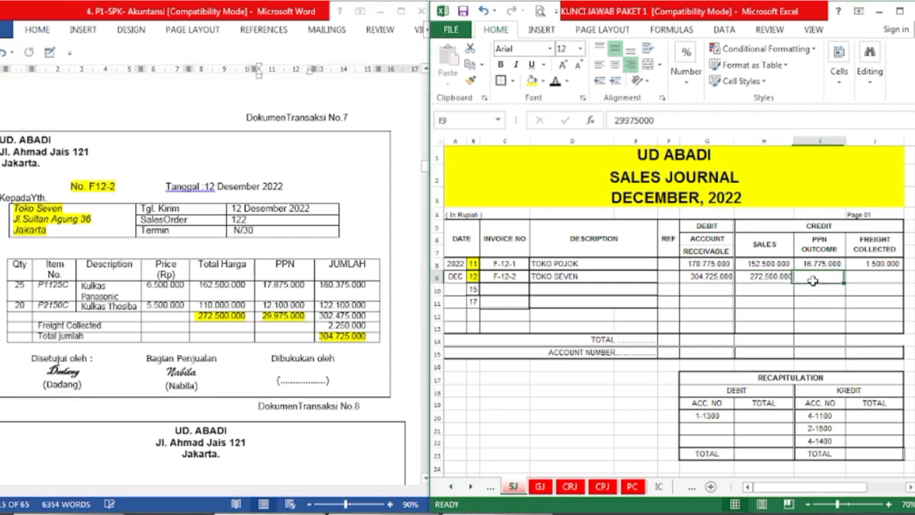
pyautogui.click(560, 83)
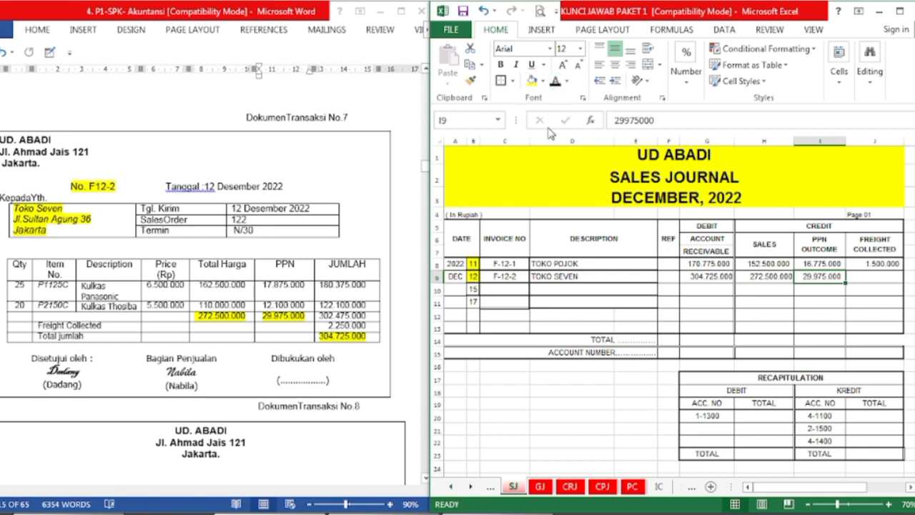
# - Highlight invoice F12-2's Freight Collected amount yellow in Word, and make the Freight Collected amount in cell J9 black in Excel
pyautogui.click(302, 371)
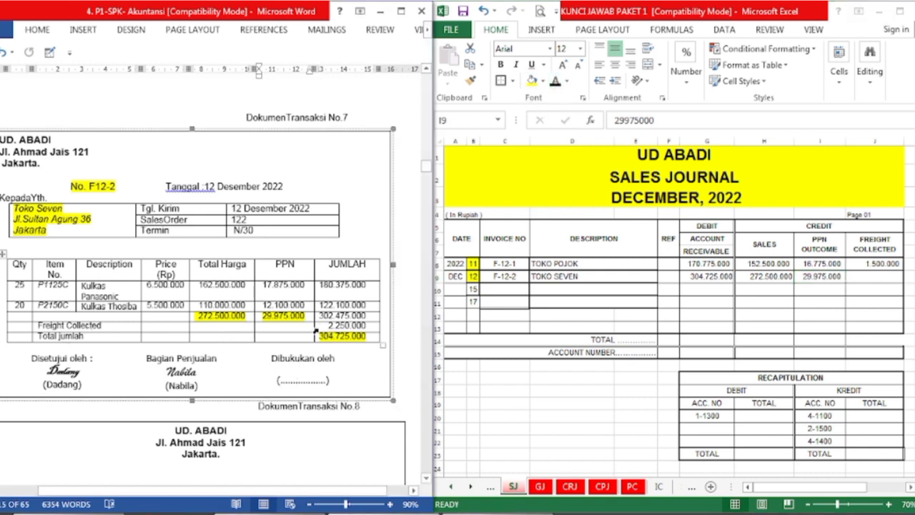
pyautogui.moveTo(316, 325); pyautogui.dragTo(316, 335)
pyautogui.click(37, 29)
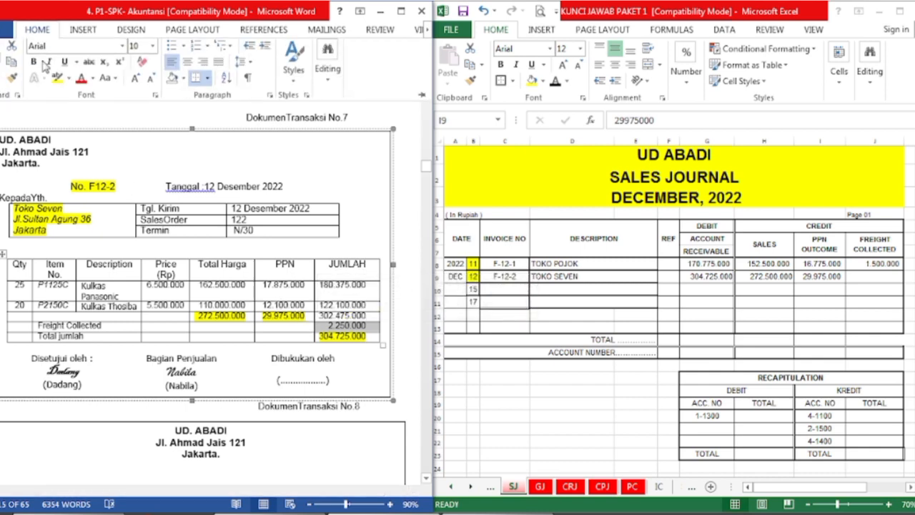
pyautogui.click(58, 77)
pyautogui.click(851, 397)
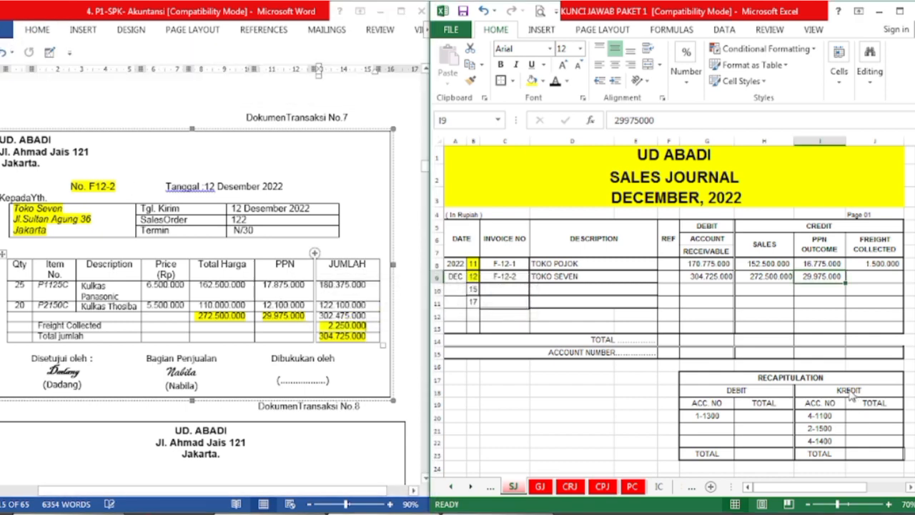
pyautogui.click(879, 277)
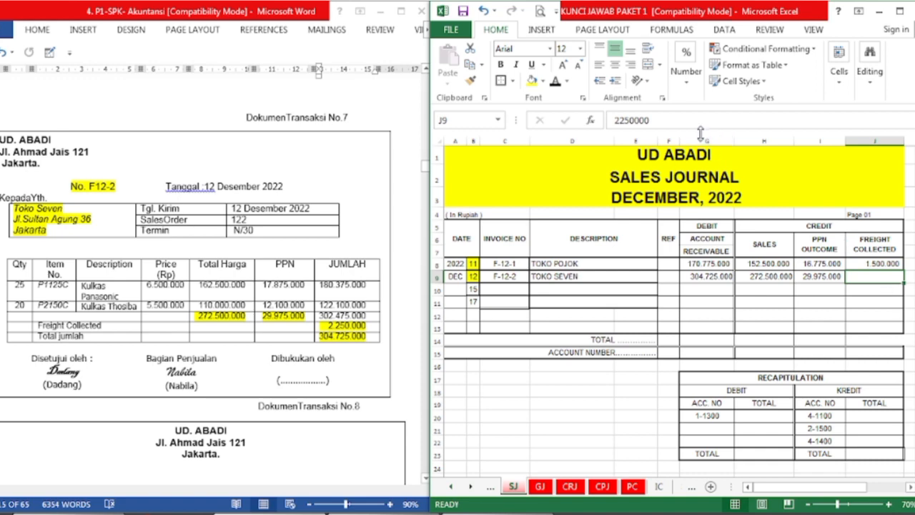
pyautogui.click(557, 82)
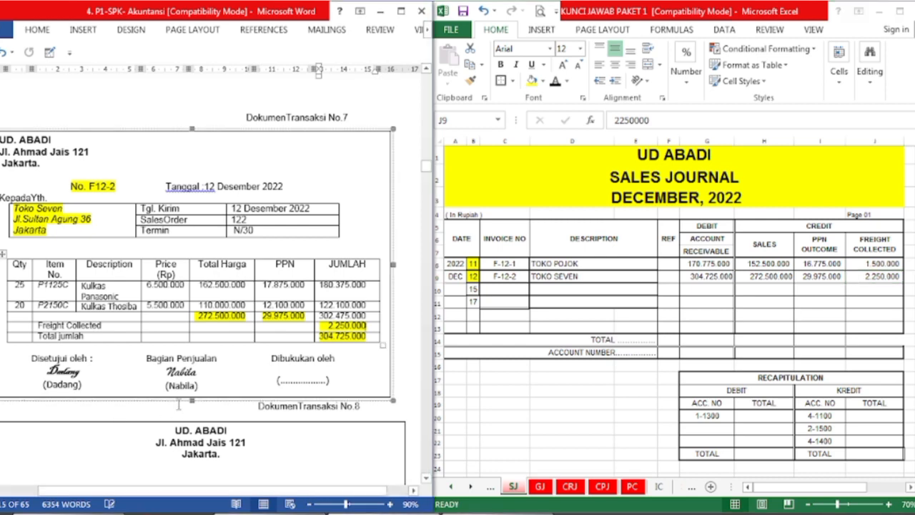
# - Find invoice F12-3 dated 15 Desember 2022 in Word, and fill the matching date cell B10 yellow in the Excel sales journal
pyautogui.scroll(-10, 179, 410)
pyautogui.scroll(-10, 179, 404)
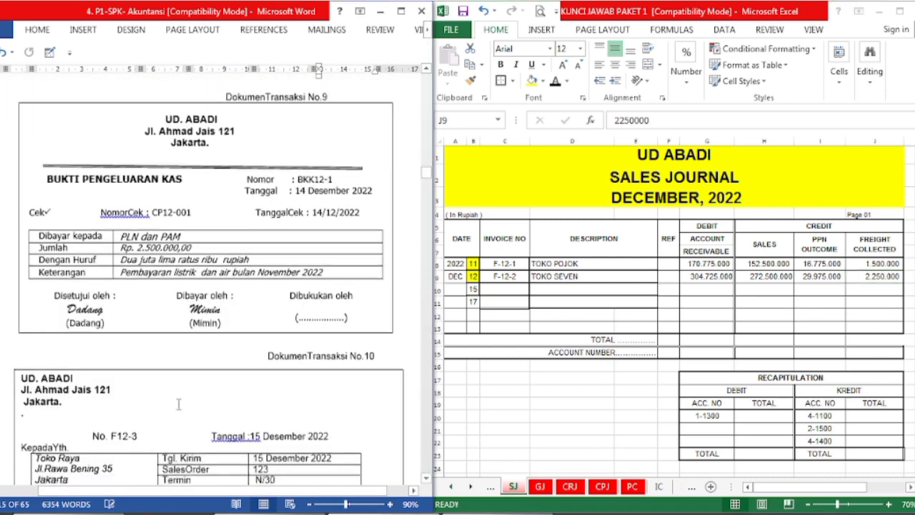
pyautogui.scroll(-1, 179, 404)
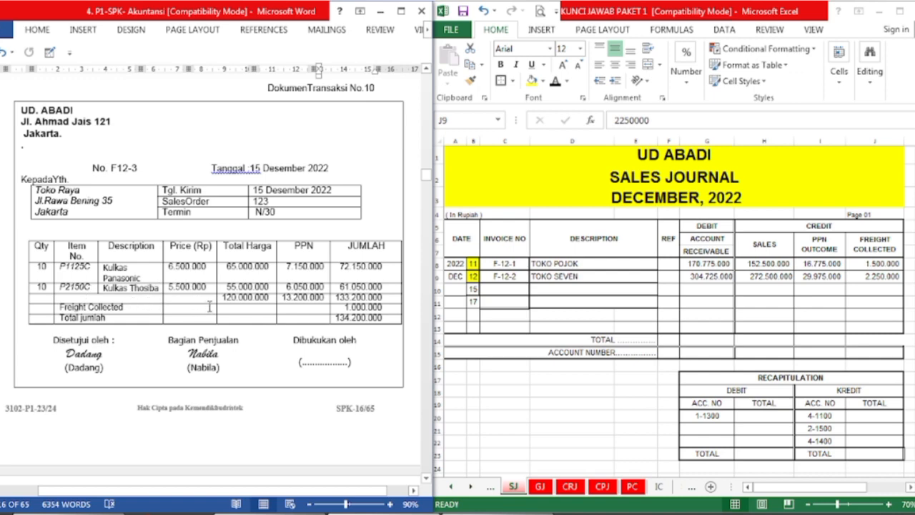
pyautogui.click(558, 407)
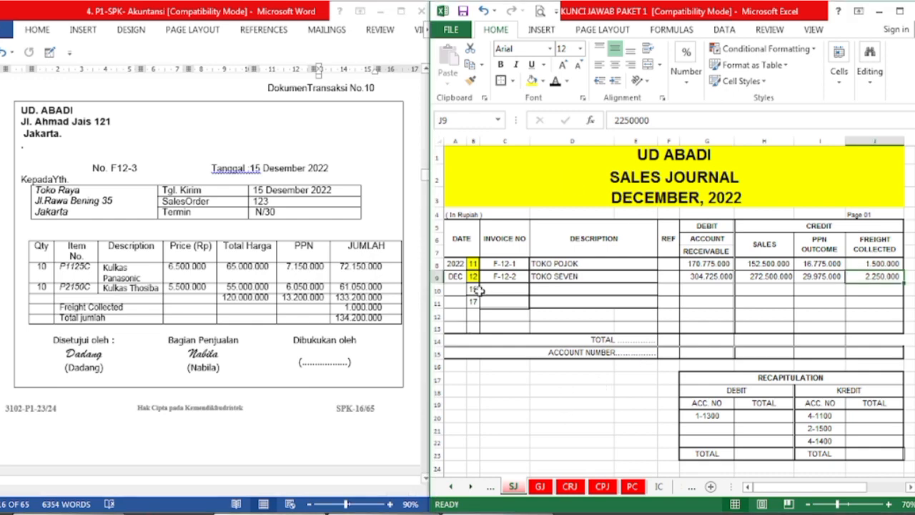
pyautogui.click(478, 290)
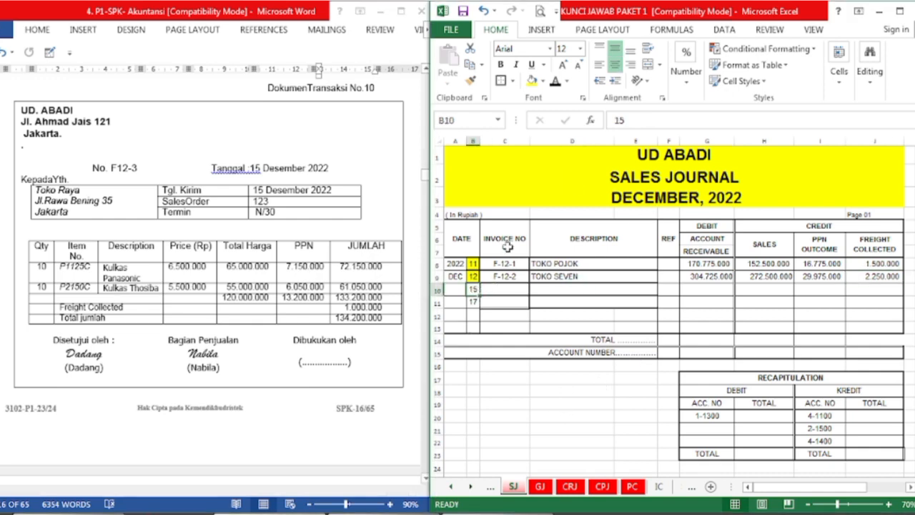
pyautogui.click(532, 81)
# - Highlight the invoice number No. F12-3 yellow in Word, and make the invoice number in cell C10 black in Excel
pyautogui.click(512, 289)
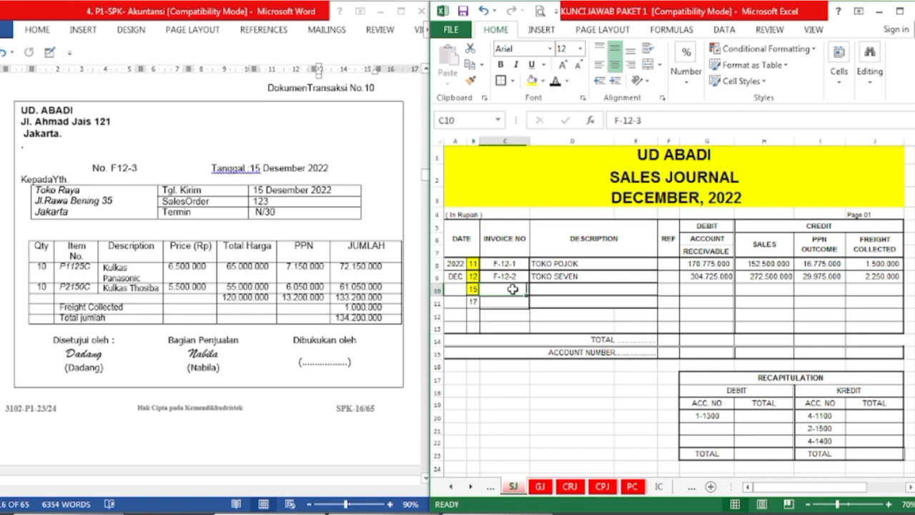
pyautogui.click(93, 167)
pyautogui.moveTo(93, 167); pyautogui.dragTo(146, 168)
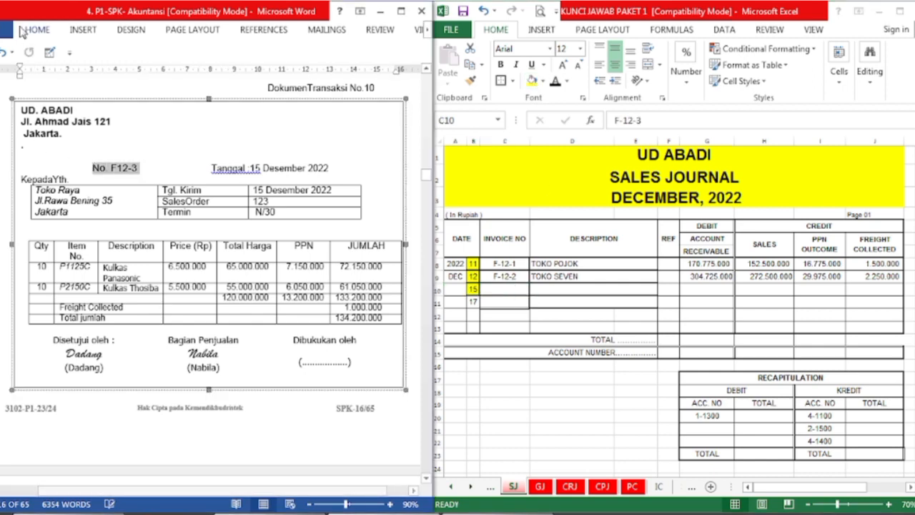
pyautogui.click(34, 30)
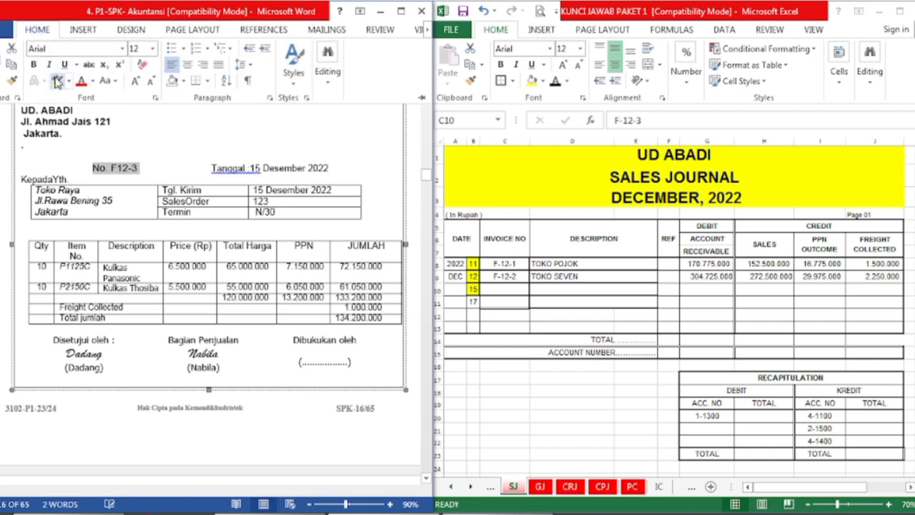
pyautogui.click(57, 80)
pyautogui.click(433, 345)
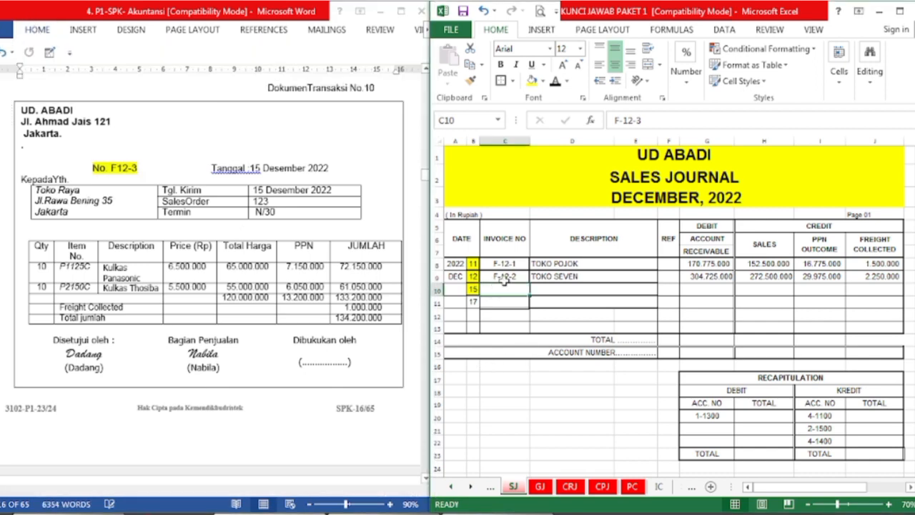
pyautogui.click(555, 80)
# - Highlight invoice F12-3's Toko Raya customer block yellow in Word, and make the TOKO RAYA description in cell D10 black in Excel
pyautogui.click(255, 214)
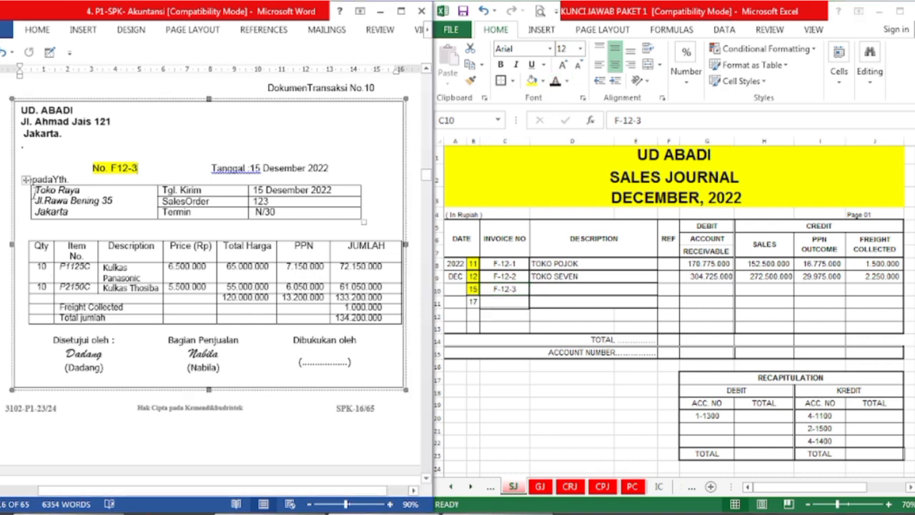
pyautogui.moveTo(34, 191); pyautogui.dragTo(95, 216)
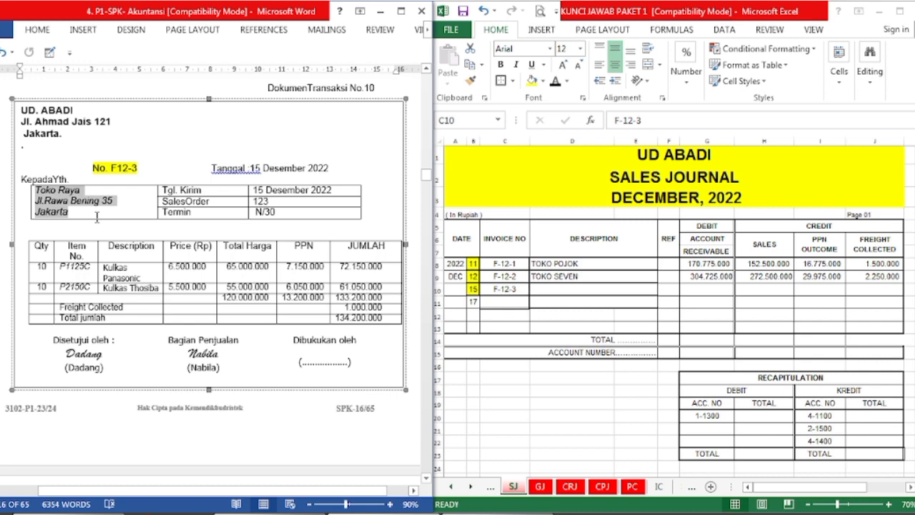
pyautogui.click(37, 30)
pyautogui.click(57, 81)
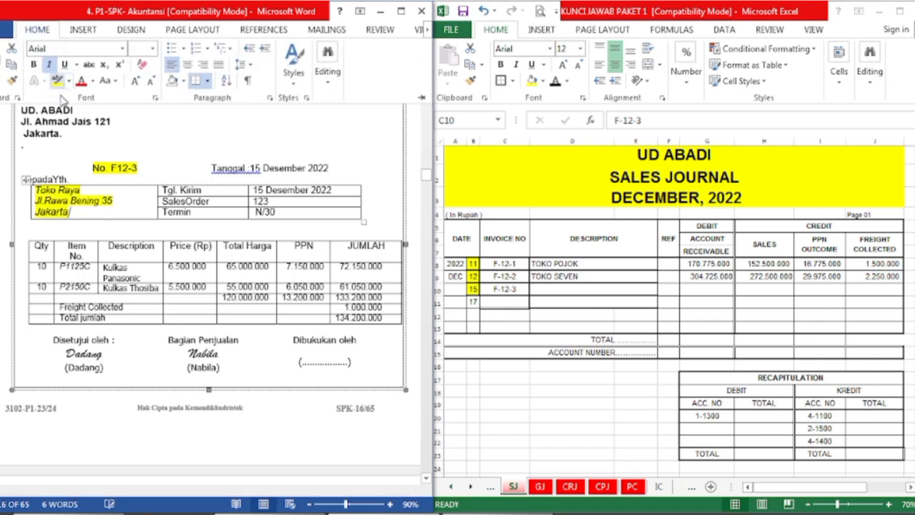
pyautogui.click(87, 209)
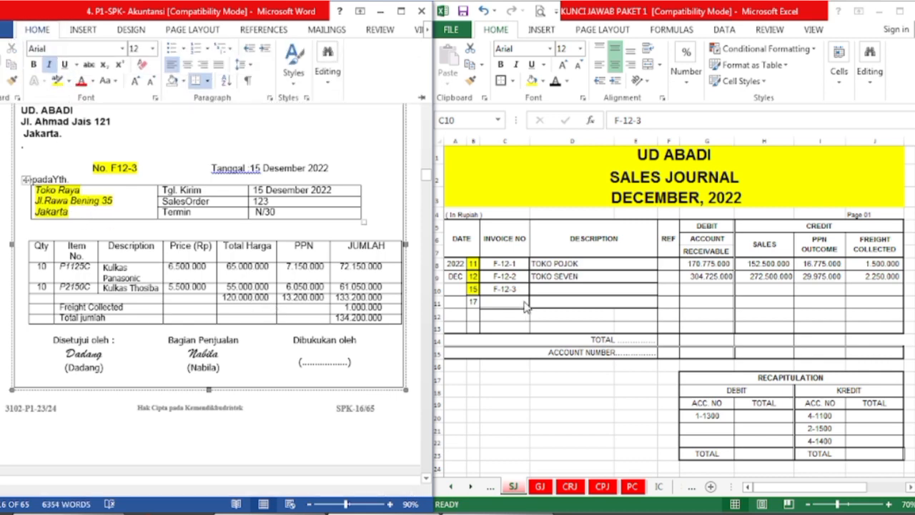
pyautogui.click(545, 289)
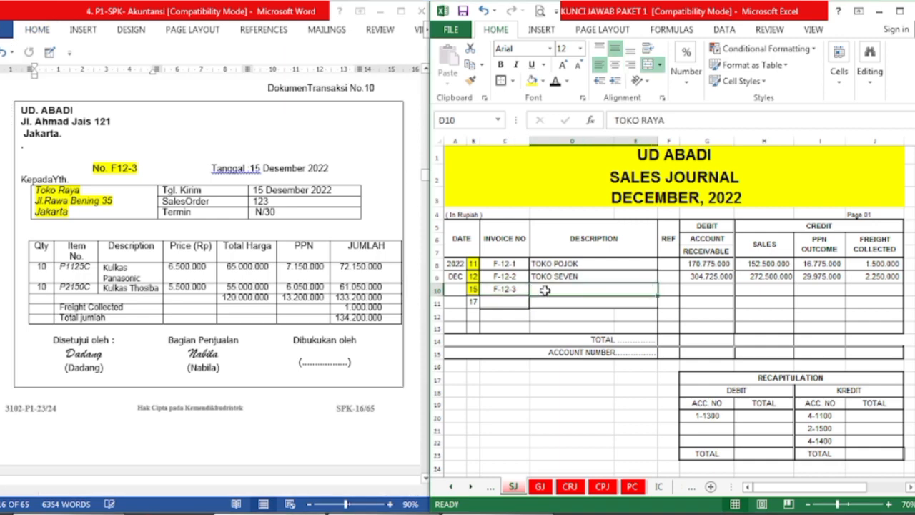
pyautogui.click(556, 80)
# - Highlight invoice F12-3's Total jumlah amount yellow in Word, and make the Account Receivable amount in cell G10 black in Excel
pyautogui.click(310, 341)
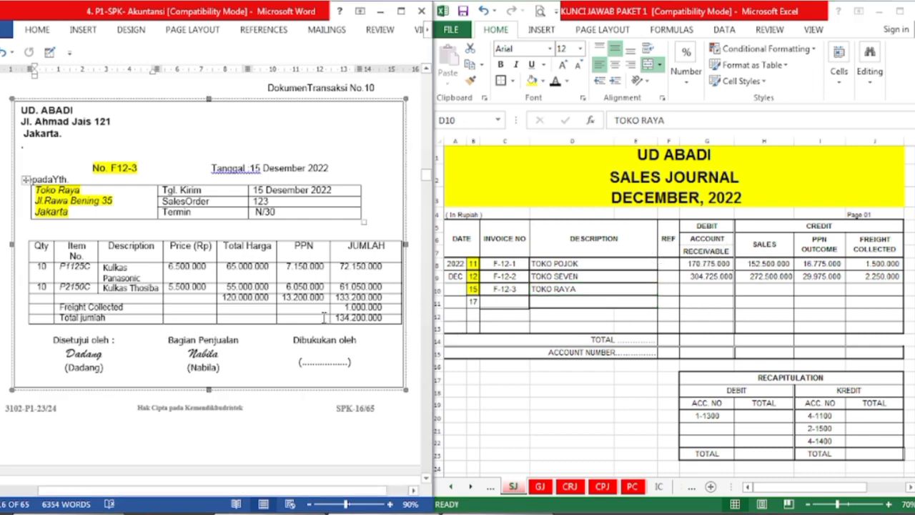
pyautogui.click(331, 323)
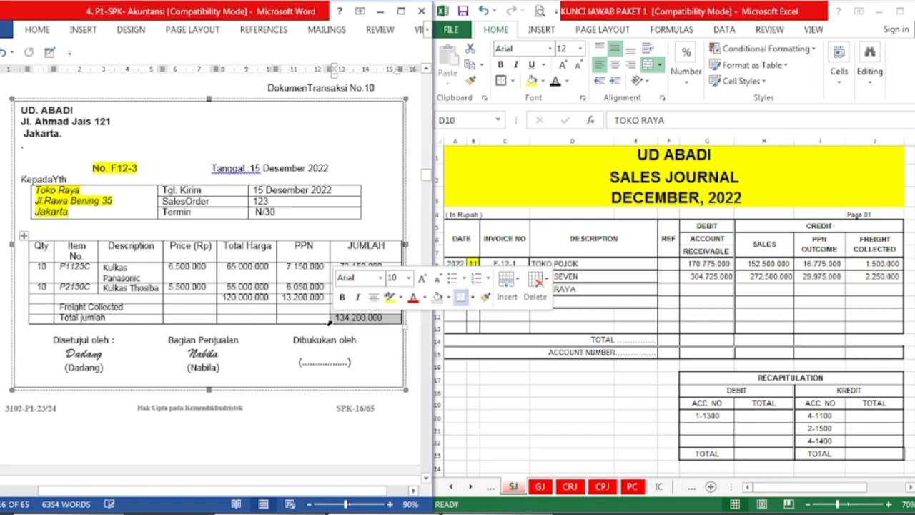
pyautogui.click(35, 30)
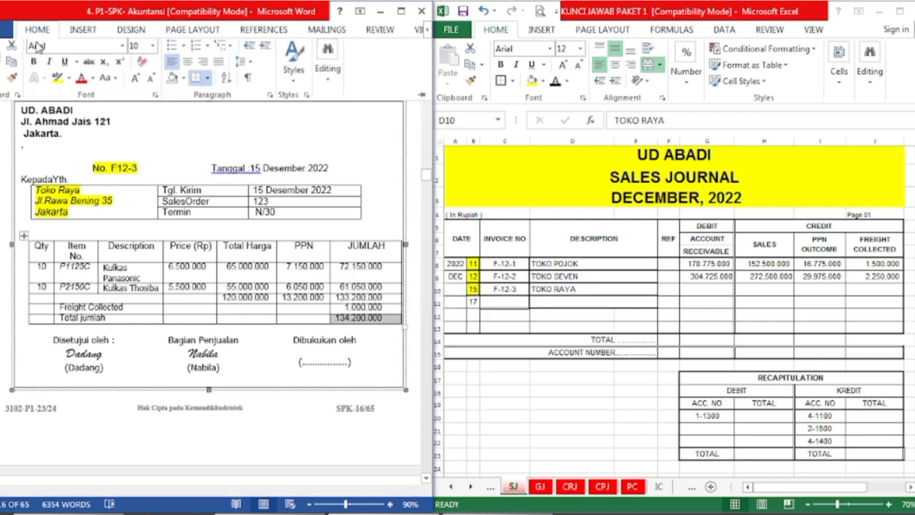
pyautogui.click(56, 80)
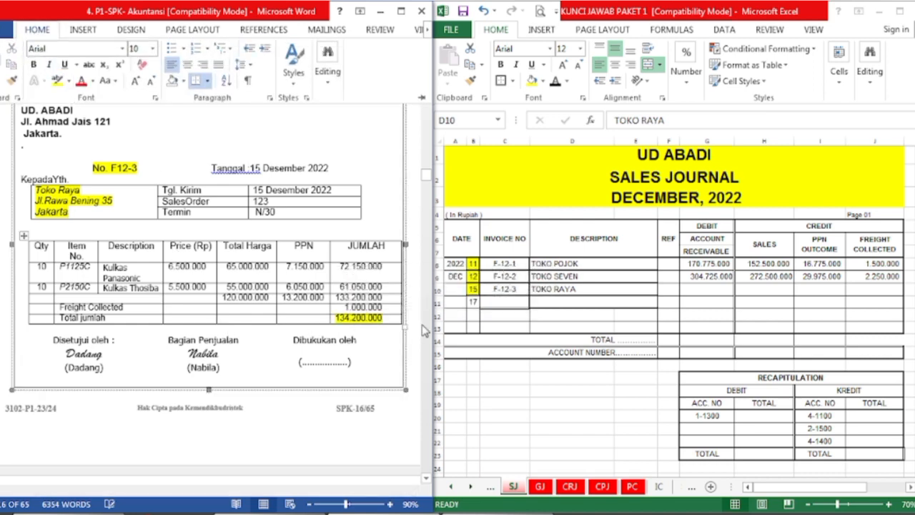
pyautogui.click(705, 289)
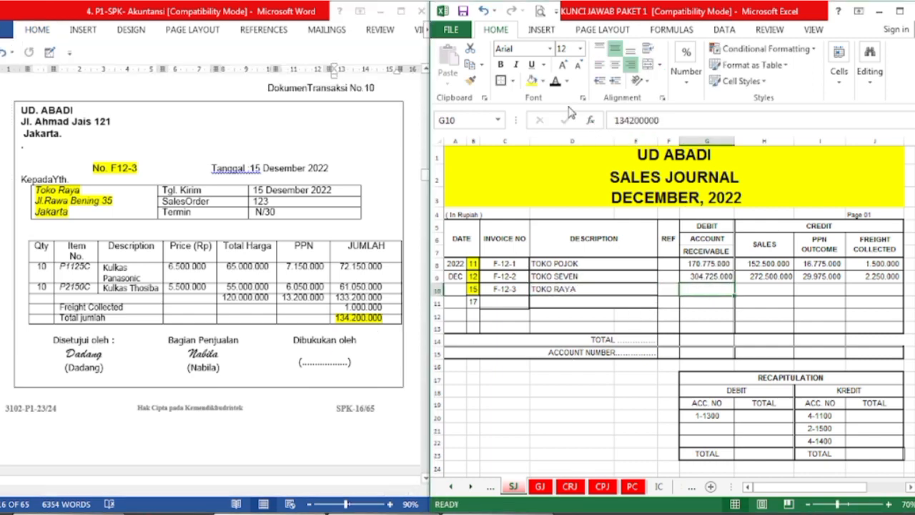
# - Highlight invoice F12-3's summed Total Harga amount yellow in Word, and make the Sales amount in cell H10 black in Excel
pyautogui.click(362, 325)
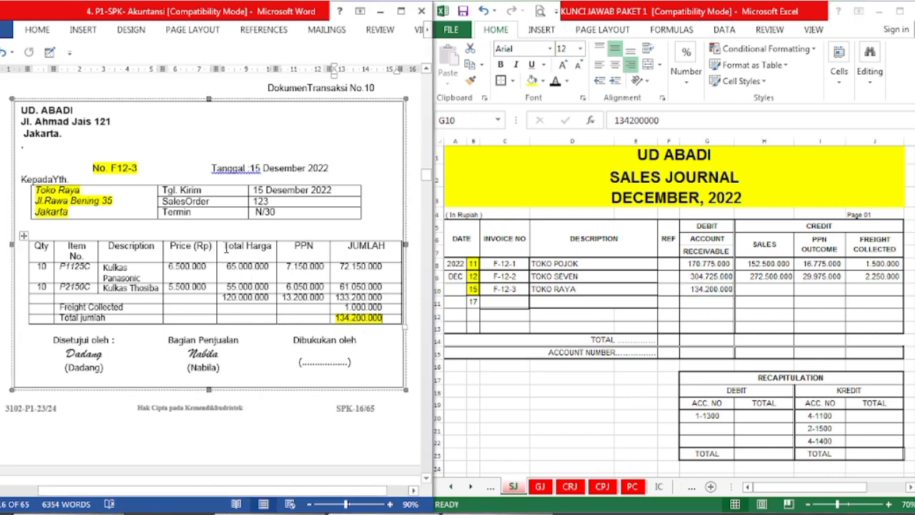
pyautogui.click(37, 30)
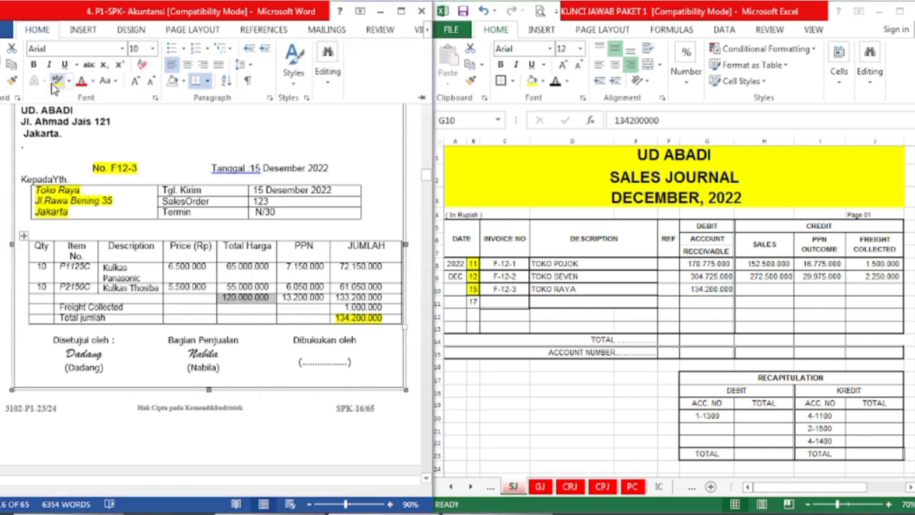
pyautogui.click(55, 82)
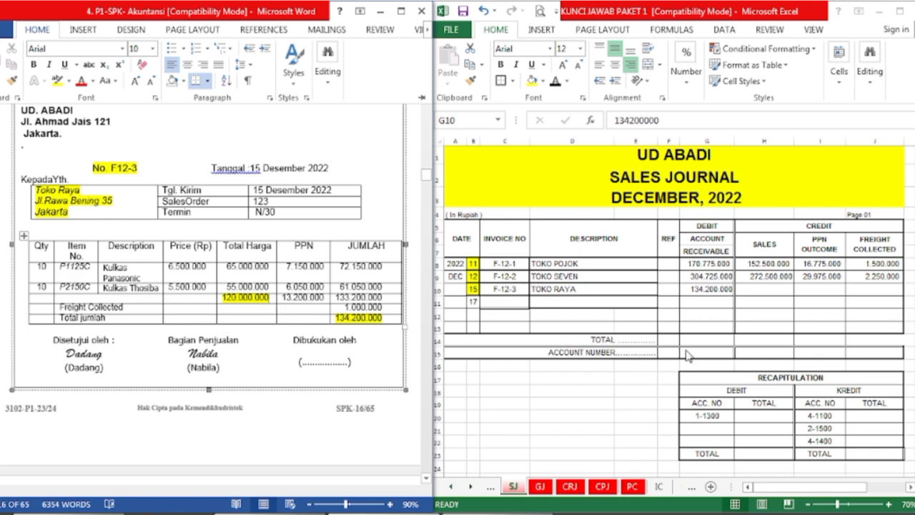
pyautogui.click(775, 289)
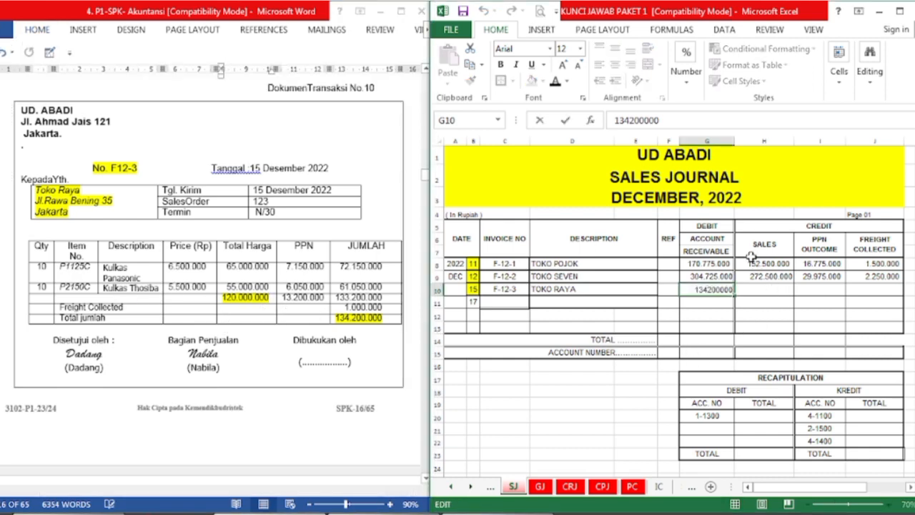
pyautogui.click(764, 288)
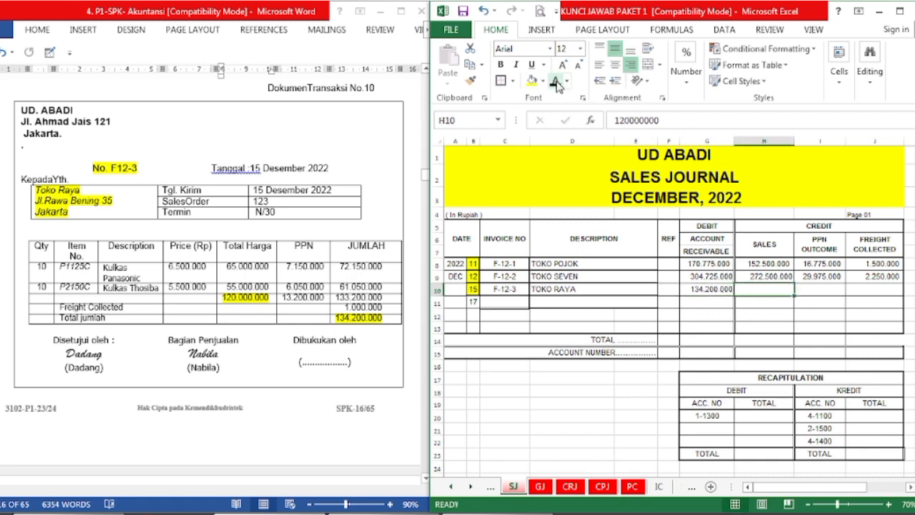
# - Highlight invoice F12-3's summed PPN amount yellow in Word, and make the PPN Outcome amount in cell I10 black in Excel
pyautogui.click(300, 309)
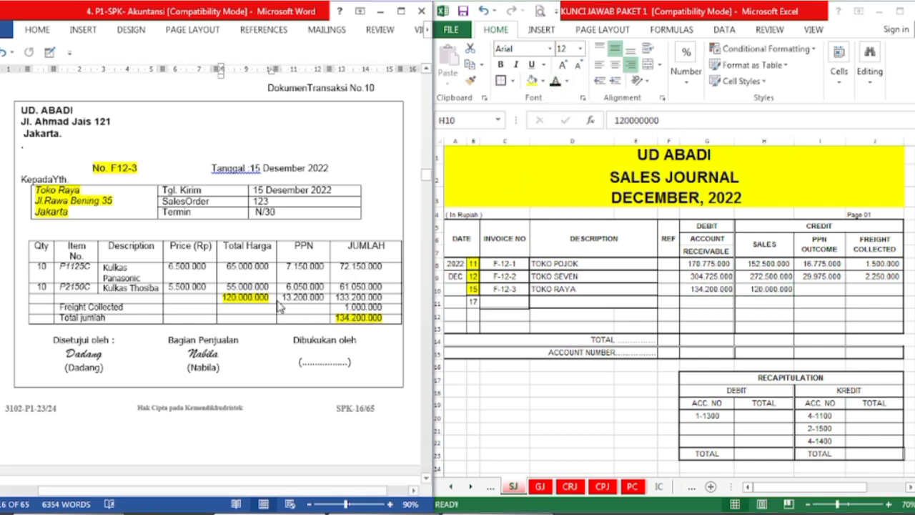
pyautogui.click(272, 298)
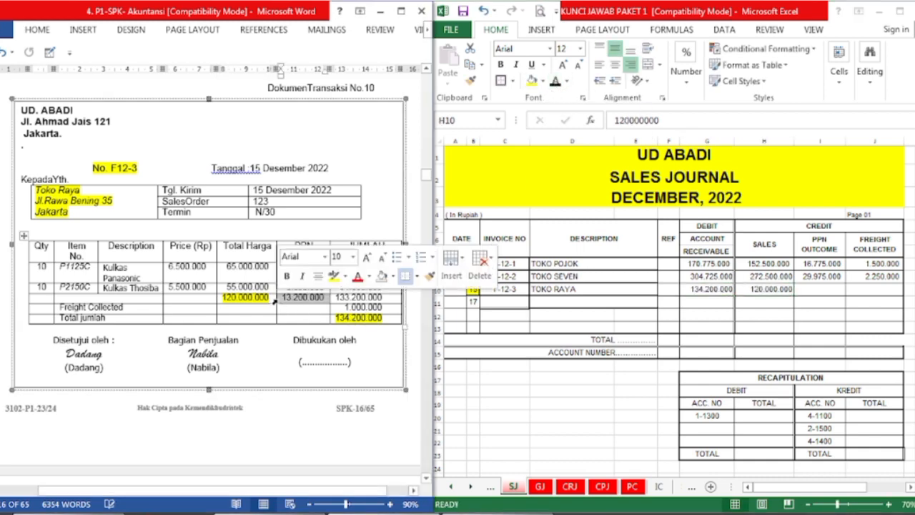
pyautogui.click(30, 31)
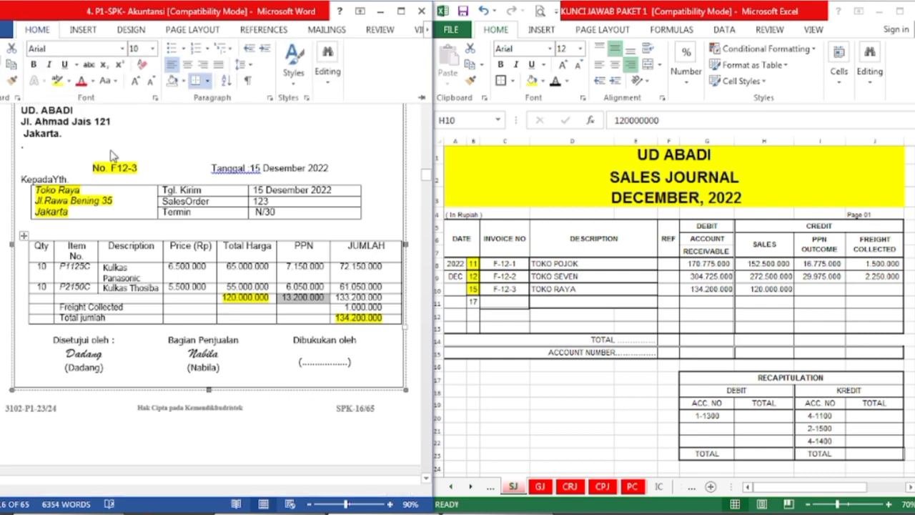
pyautogui.click(58, 80)
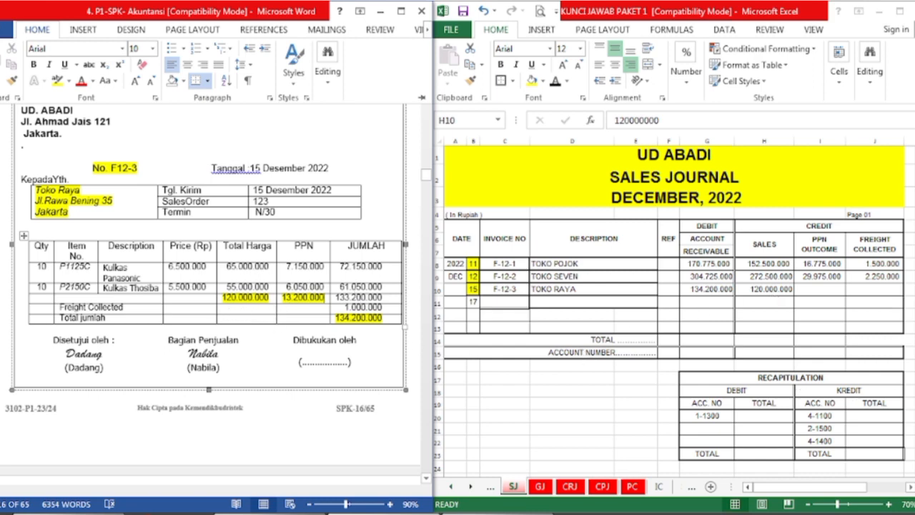
pyautogui.click(819, 290)
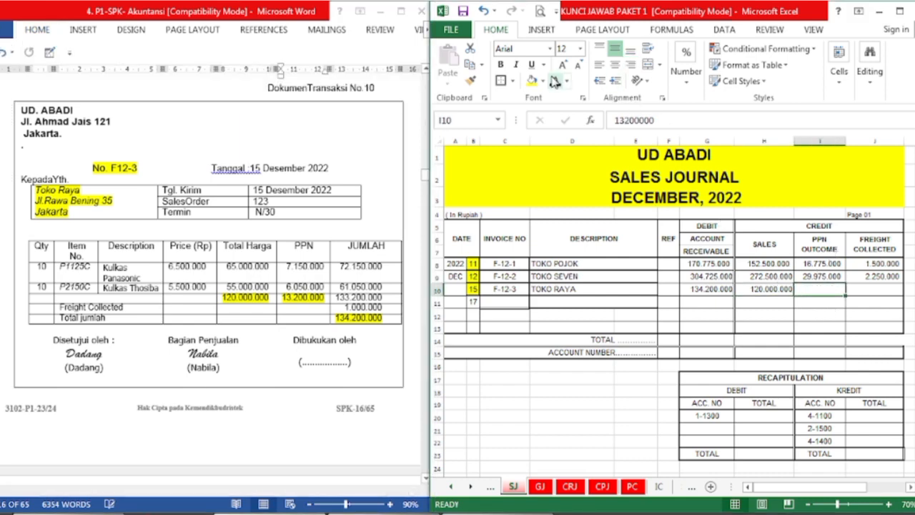
pyautogui.click(555, 83)
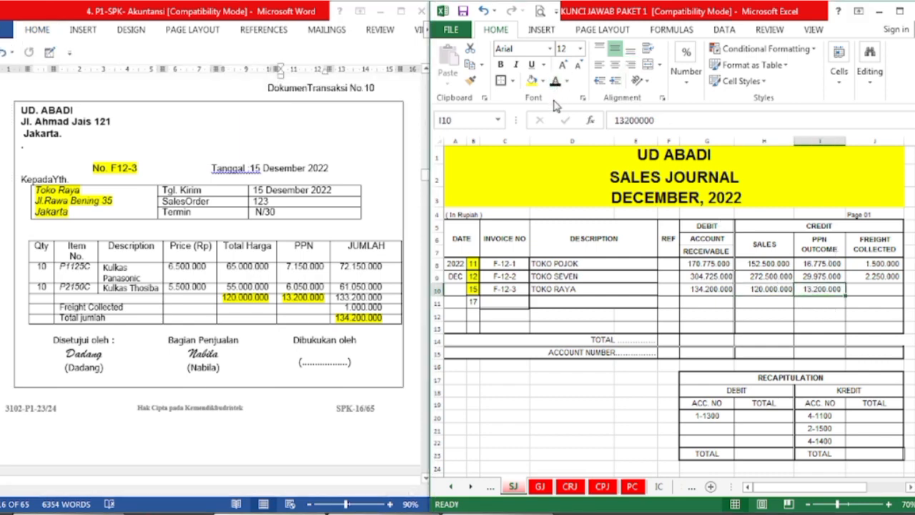
# - Highlight invoice F12-3's Freight Collected amount yellow in Word, and make the Freight Collected amount in cell J10 black in Excel
pyautogui.click(356, 325)
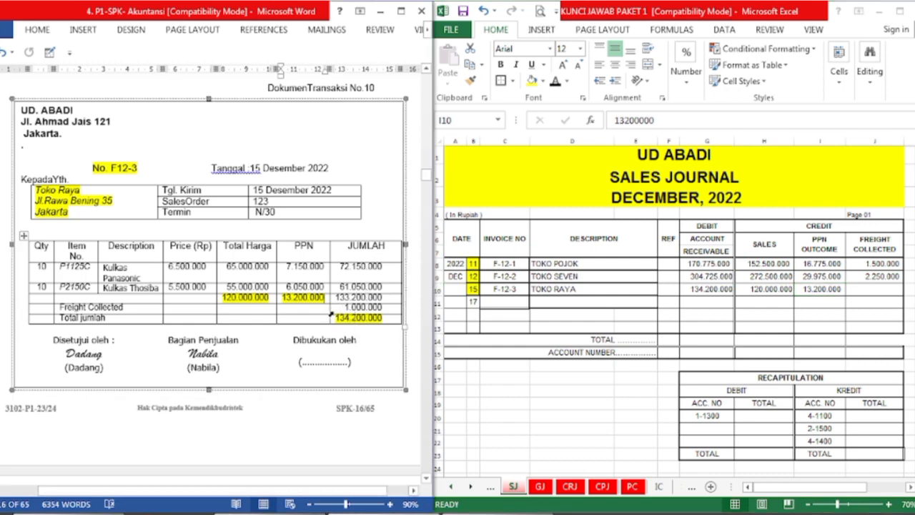
pyautogui.click(331, 306)
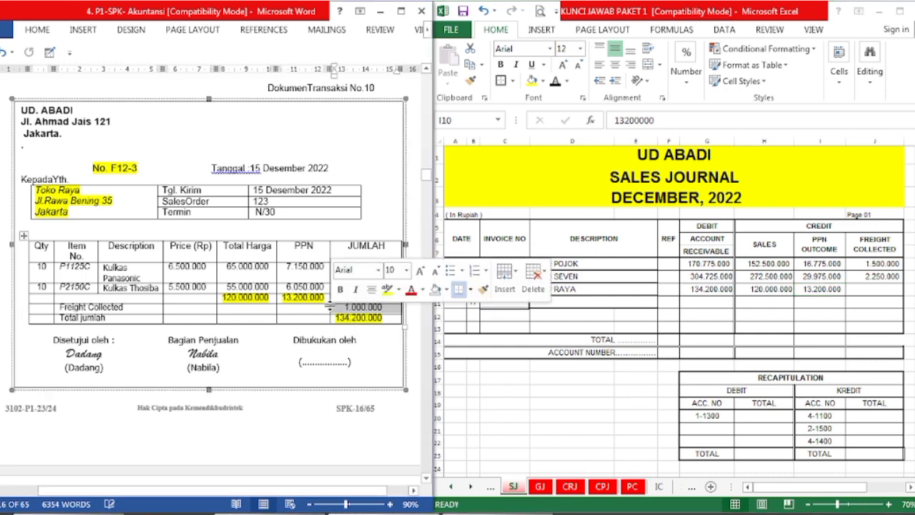
pyautogui.click(32, 31)
pyautogui.click(55, 81)
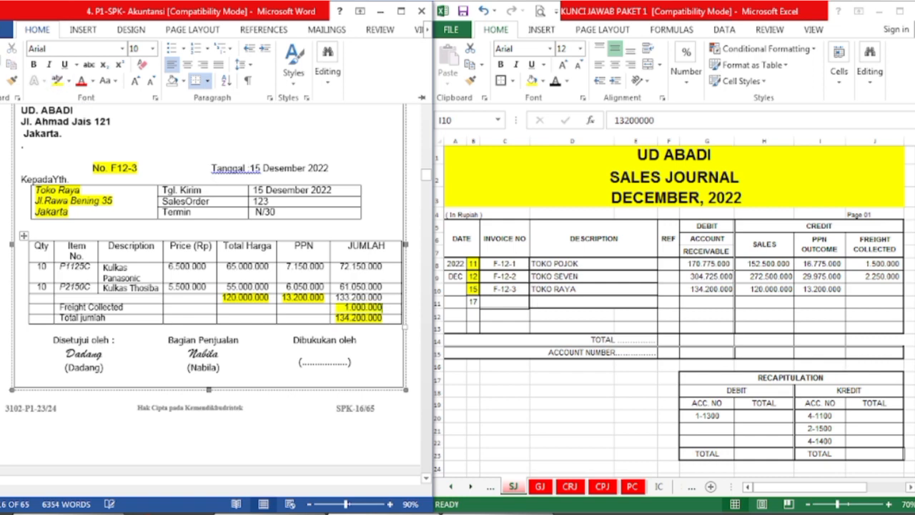
pyautogui.doubleClick(878, 292)
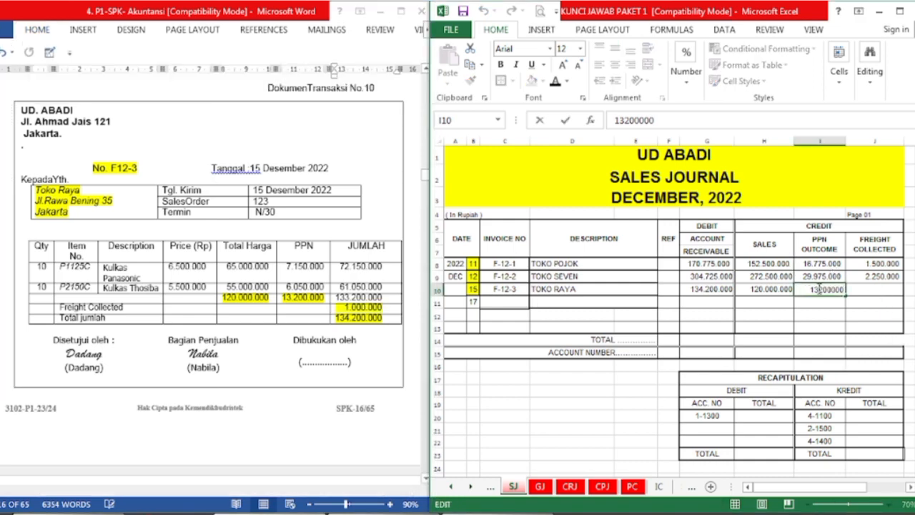
pyautogui.click(894, 290)
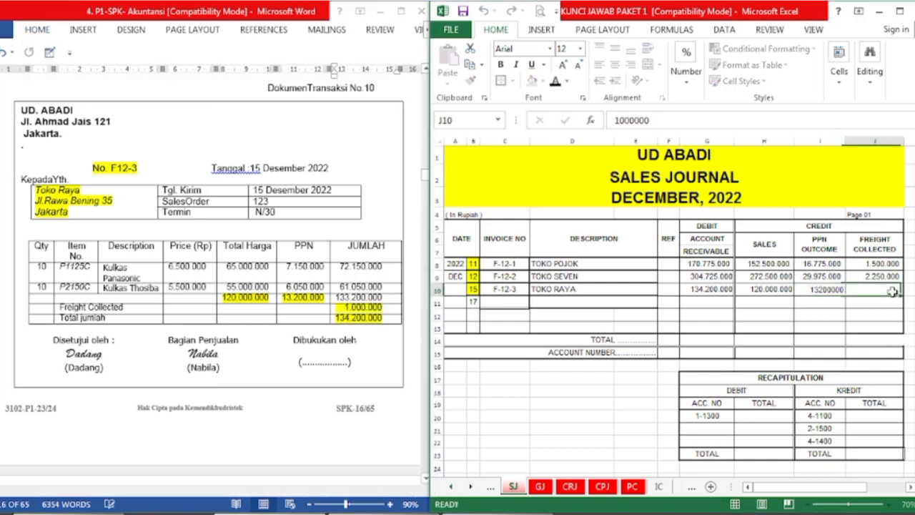
pyautogui.click(554, 83)
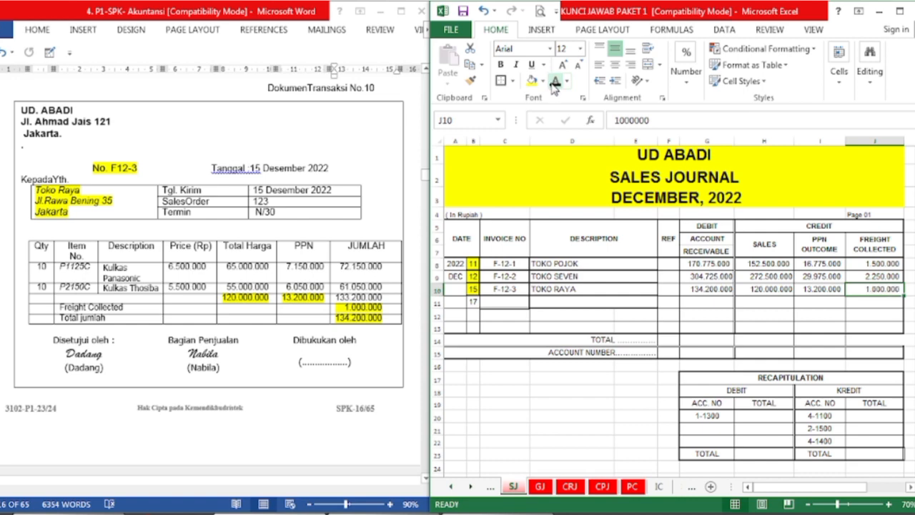
# - Go to invoice F12-4 under DokumenTransaksi No.11 in Word, and fill the date 17 in cell B11 yellow in Excel
pyautogui.click(265, 376)
pyautogui.scroll(-8, 265, 372)
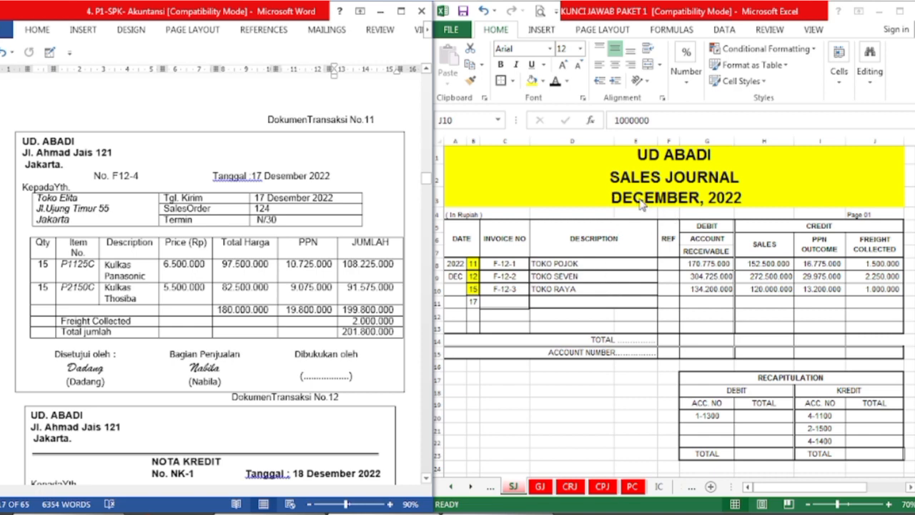
pyautogui.click(470, 345)
pyautogui.click(474, 302)
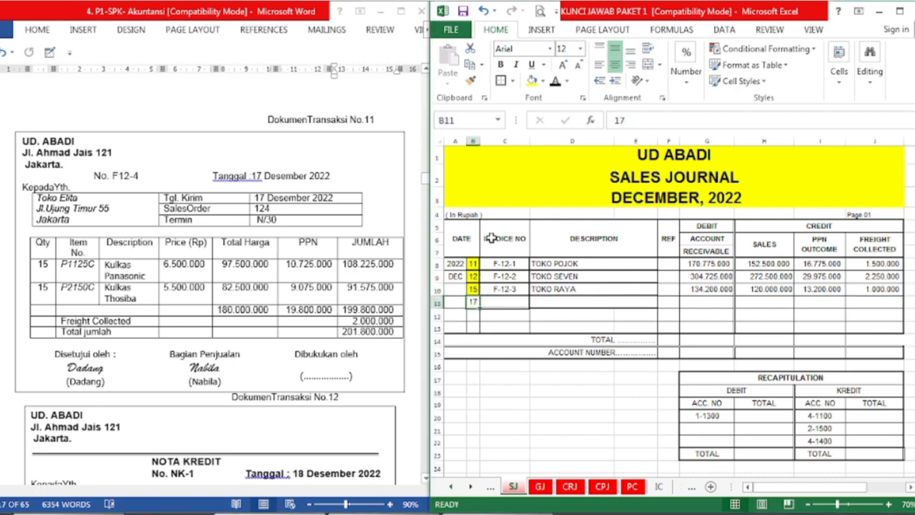
pyautogui.click(532, 81)
# - Highlight the invoice number No. F12-4 yellow in Word, and make the invoice number in cell C11 black in Excel
pyautogui.click(494, 305)
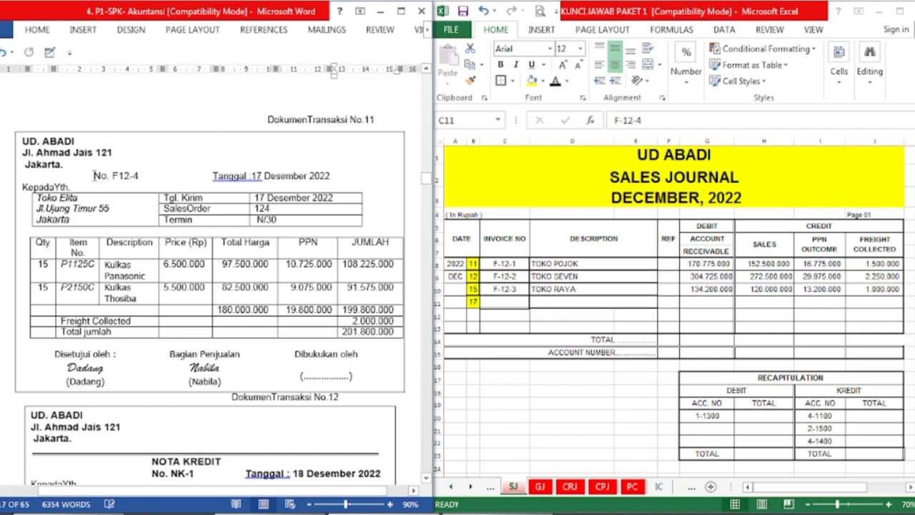
pyautogui.moveTo(94, 175); pyautogui.dragTo(140, 175)
pyautogui.click(37, 30)
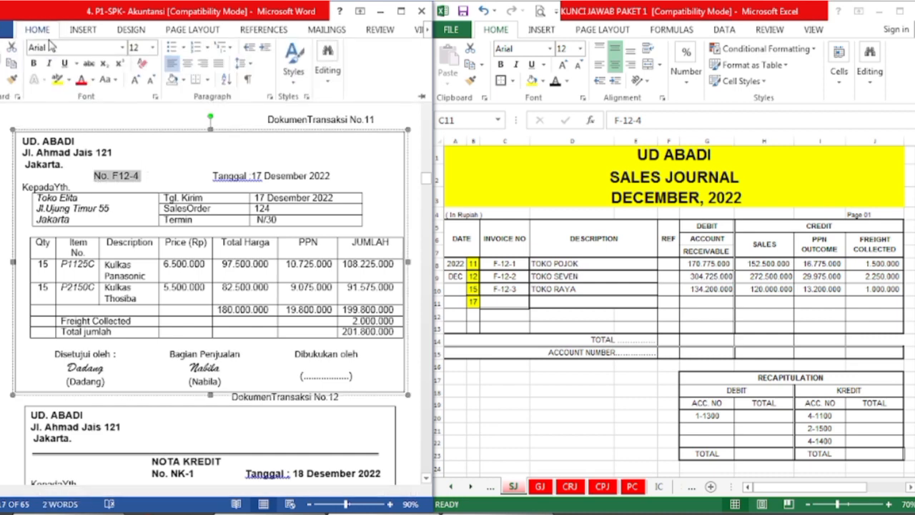
pyautogui.click(57, 80)
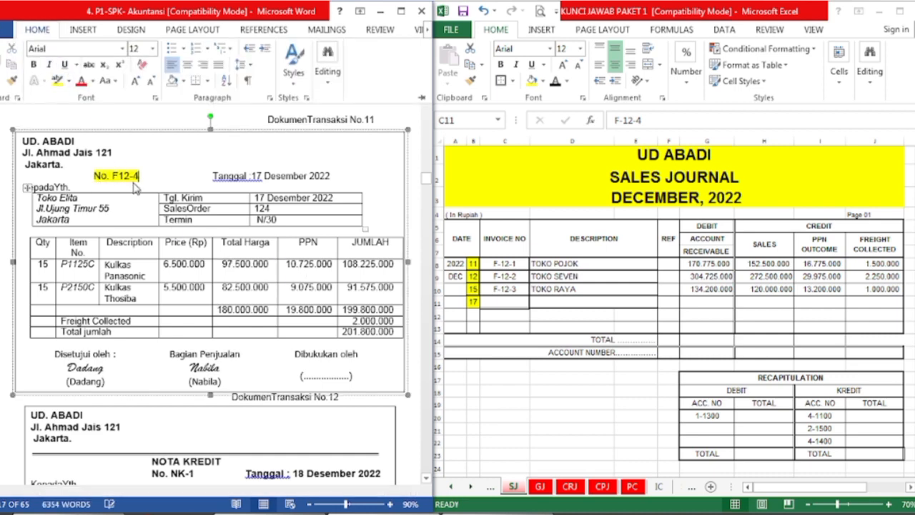
pyautogui.doubleClick(522, 305)
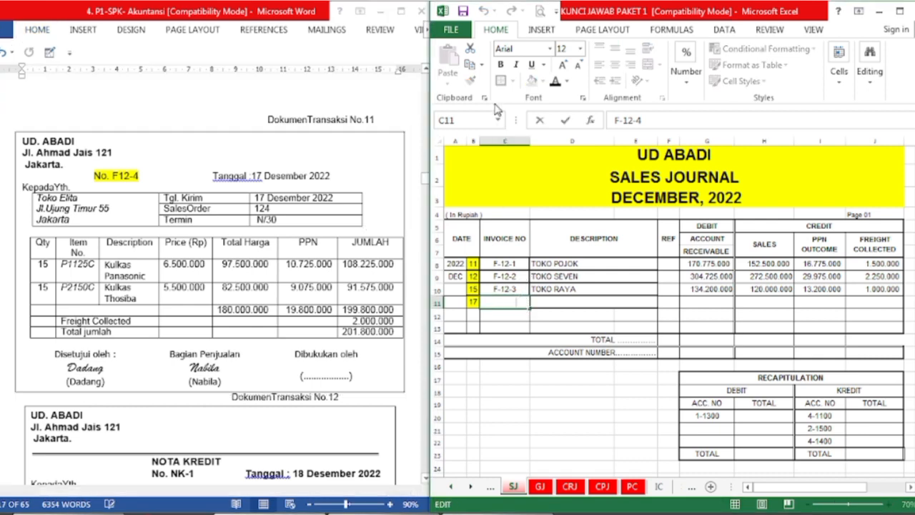
pyautogui.click(509, 347)
pyautogui.click(510, 302)
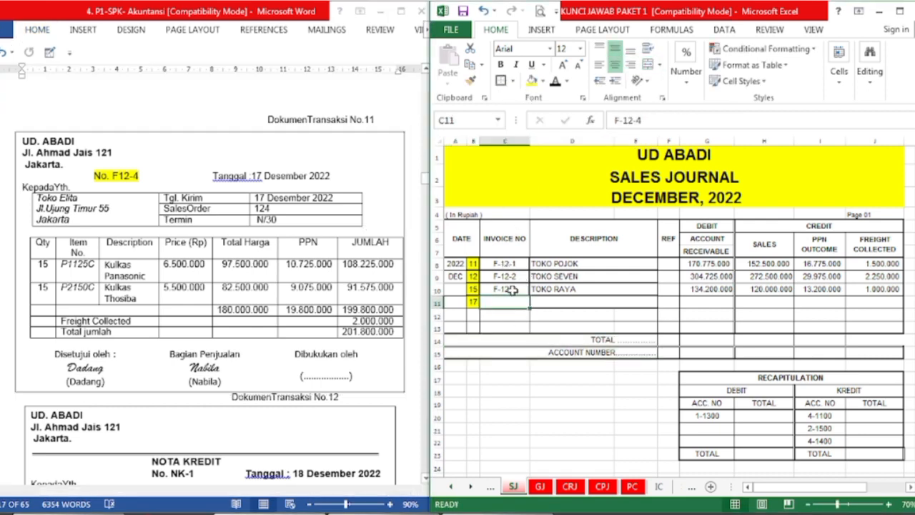
pyautogui.click(556, 83)
# - Highlight invoice F12-4's Toko Elita customer block yellow in Word, and make the TOKO ELITA description in cell D11 black in Excel
pyautogui.click(175, 252)
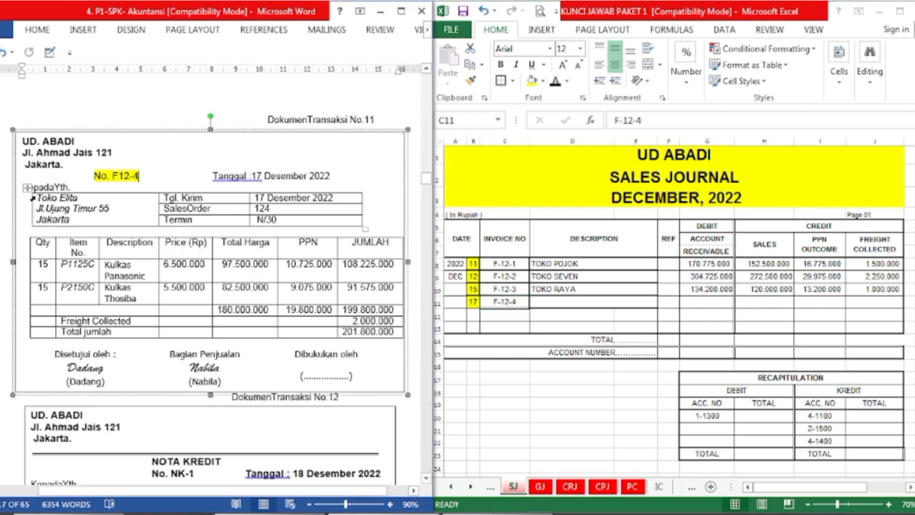
pyautogui.moveTo(35, 197); pyautogui.dragTo(103, 220)
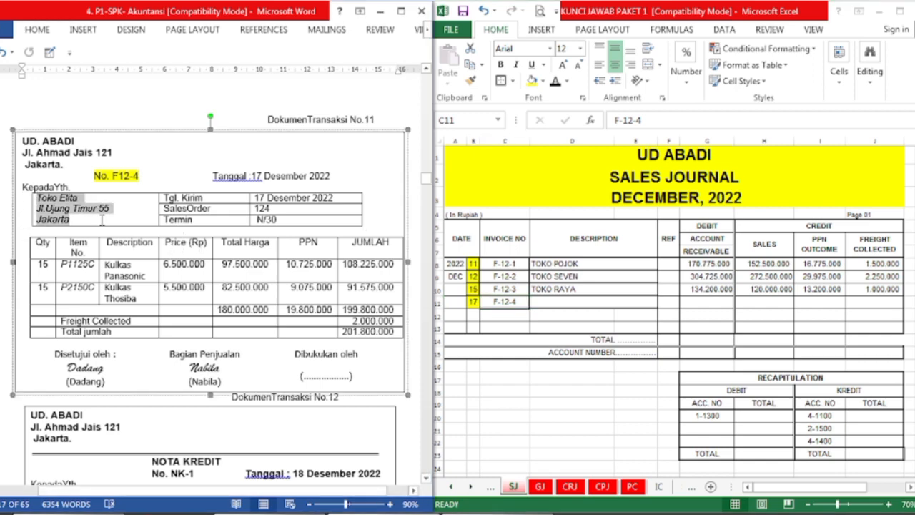
pyautogui.click(37, 31)
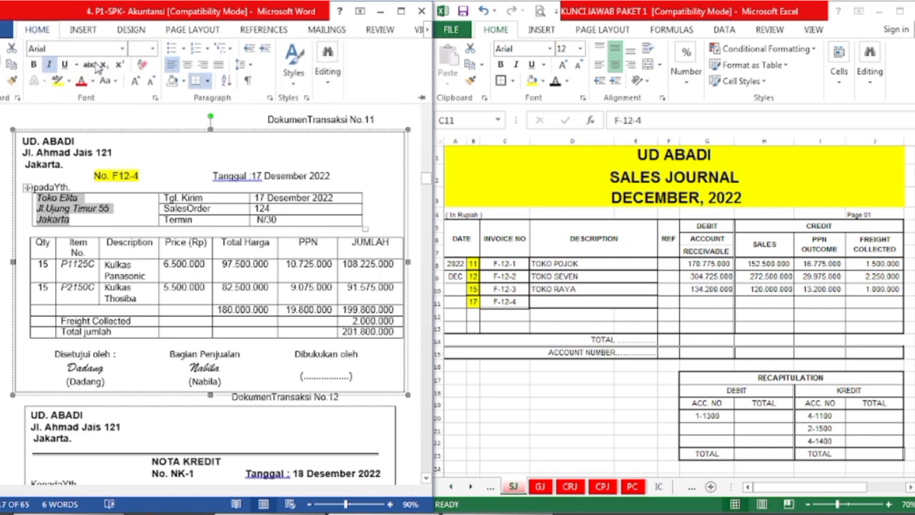
pyautogui.click(56, 80)
pyautogui.click(504, 301)
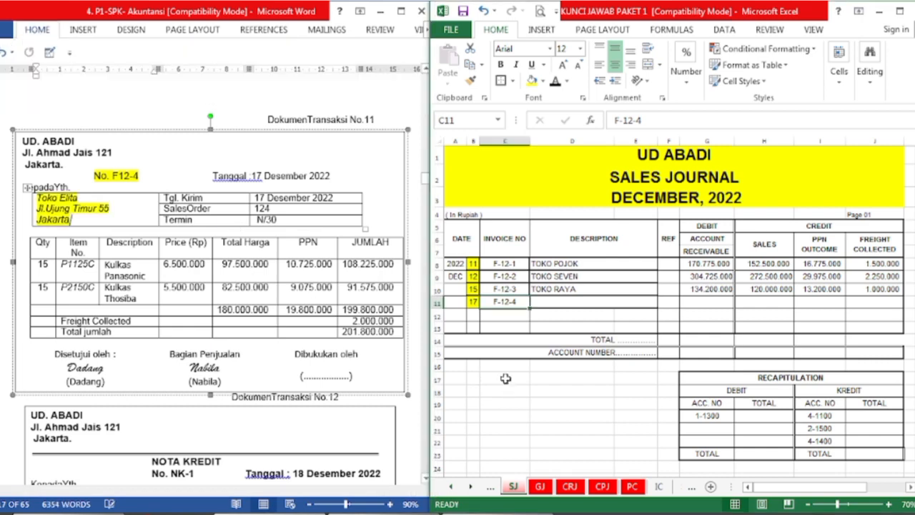
pyautogui.click(542, 302)
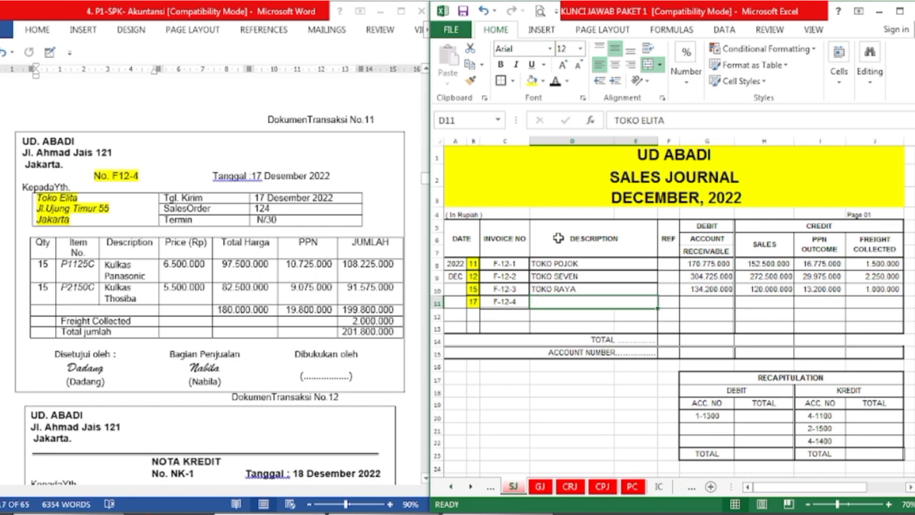
pyautogui.click(556, 82)
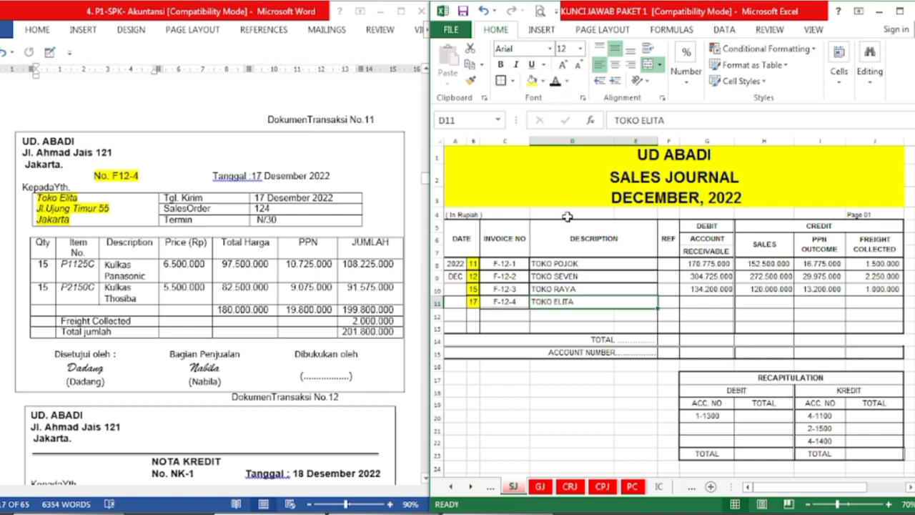
# - Highlight invoice F12-4's Total jumlah amount yellow in Word, and make the Account Receivable amount in cell G11 black in Excel
pyautogui.click(367, 340)
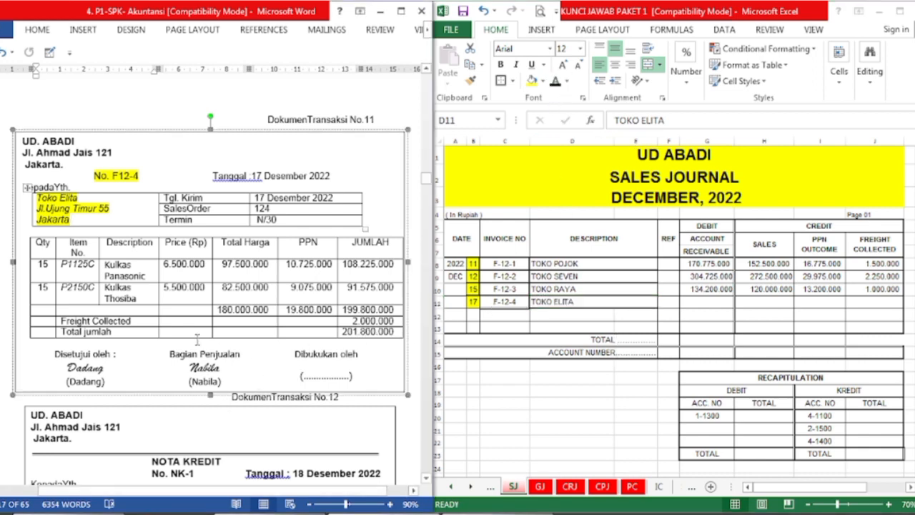
pyautogui.click(338, 335)
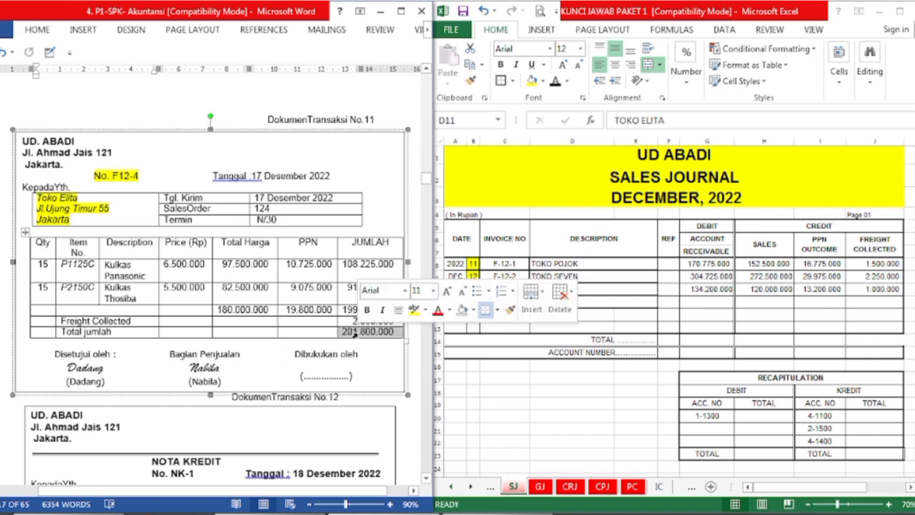
pyautogui.click(36, 30)
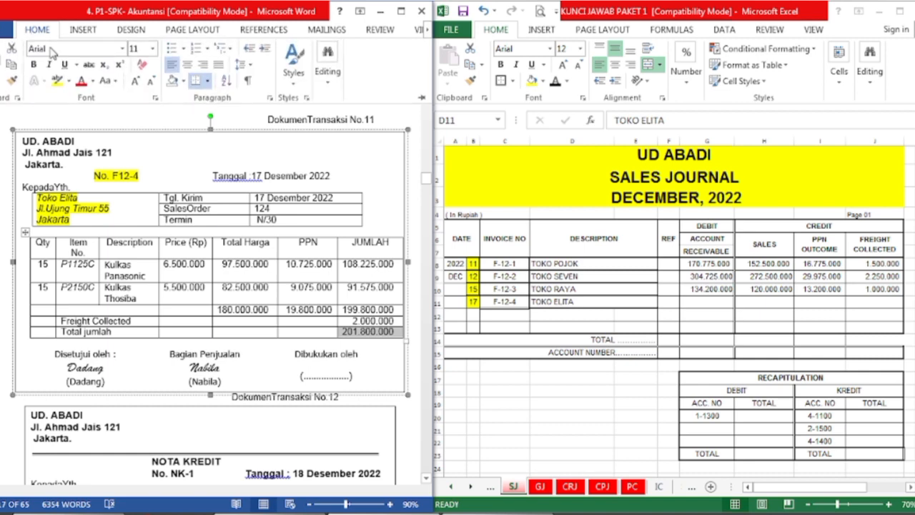
pyautogui.click(57, 82)
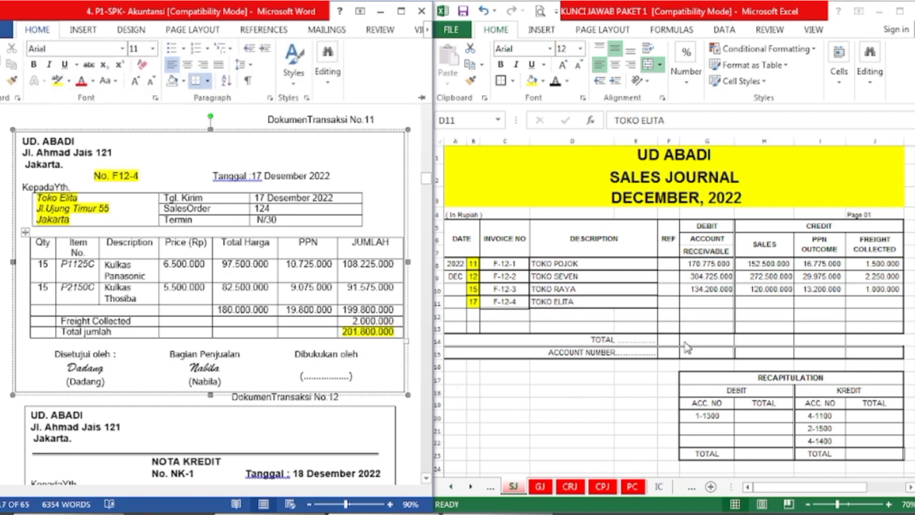
pyautogui.click(718, 306)
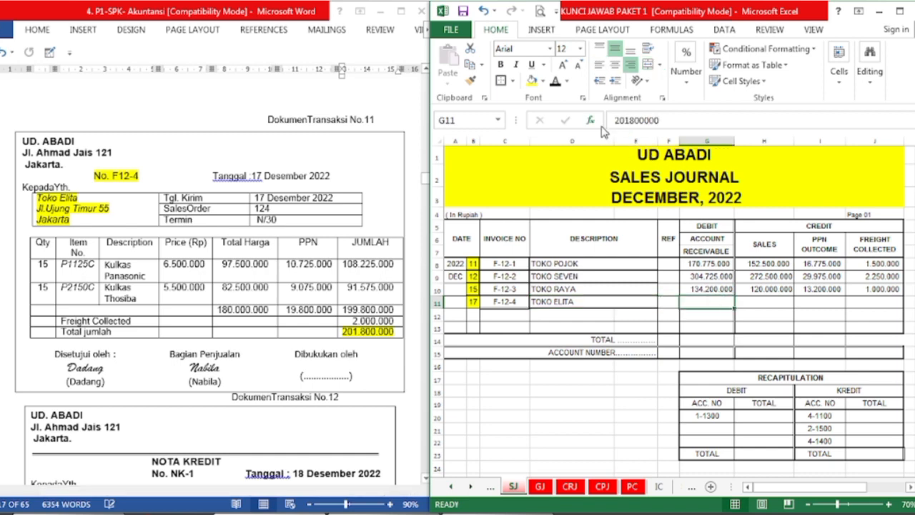
pyautogui.click(555, 81)
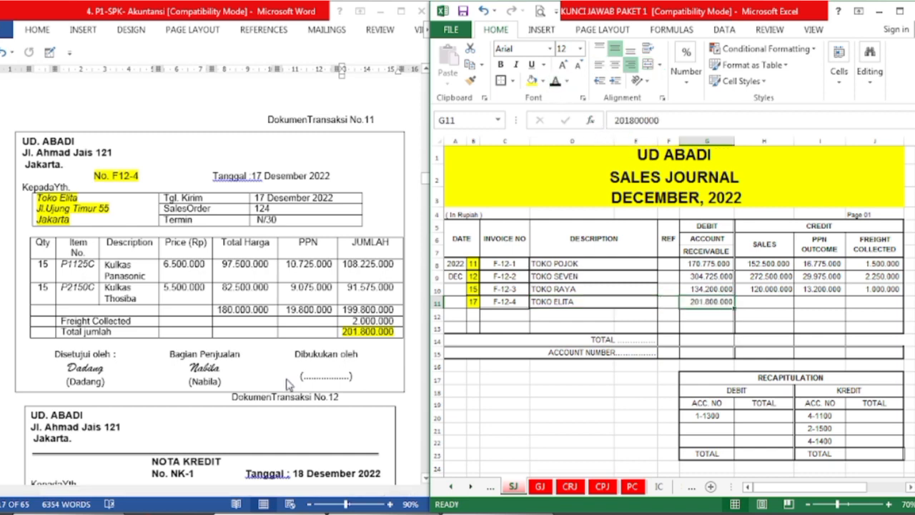
# - Highlight invoice F12-4's summed Total Harga amount yellow in Word, and make the Sales amount in cell H11 black in Excel
pyautogui.click(250, 388)
pyautogui.click(250, 387)
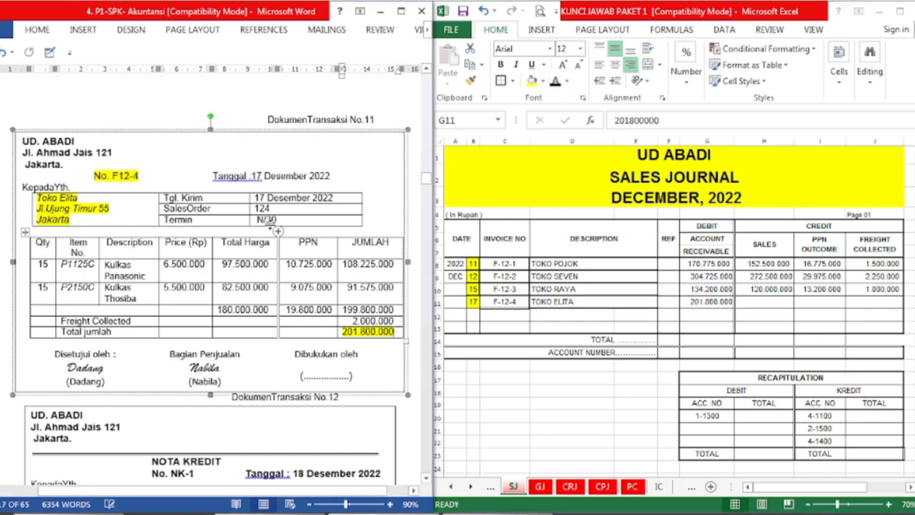
pyautogui.click(214, 312)
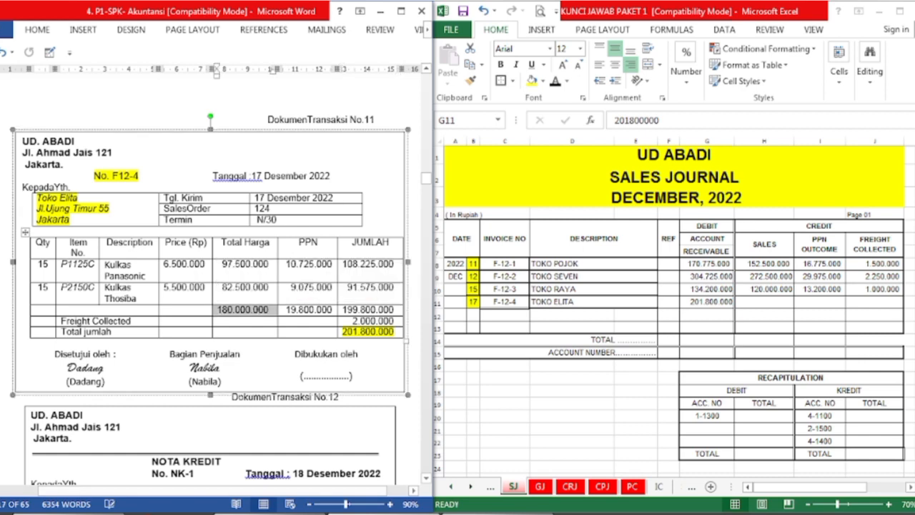
pyautogui.click(37, 30)
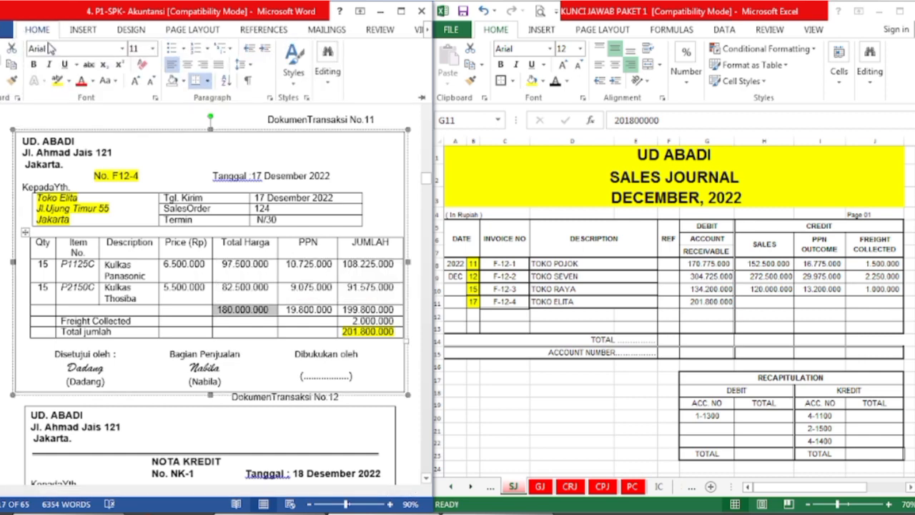
pyautogui.click(56, 80)
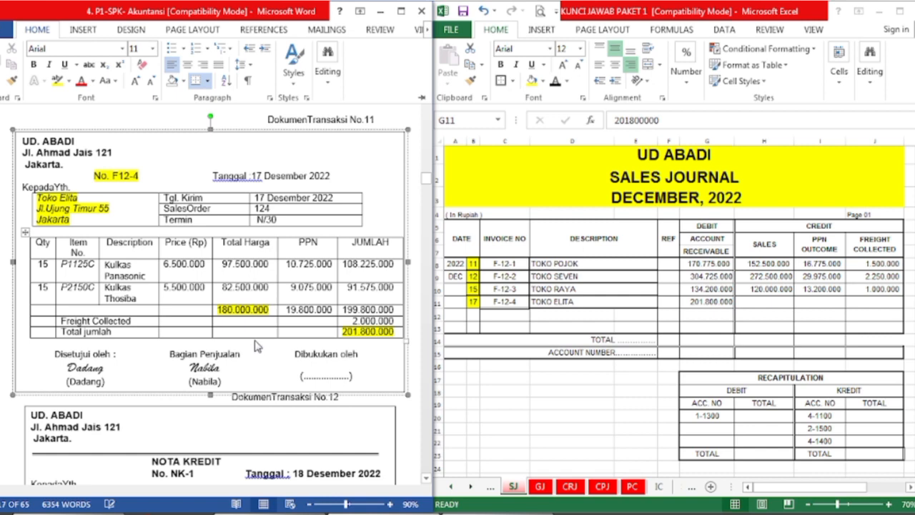
pyautogui.click(782, 304)
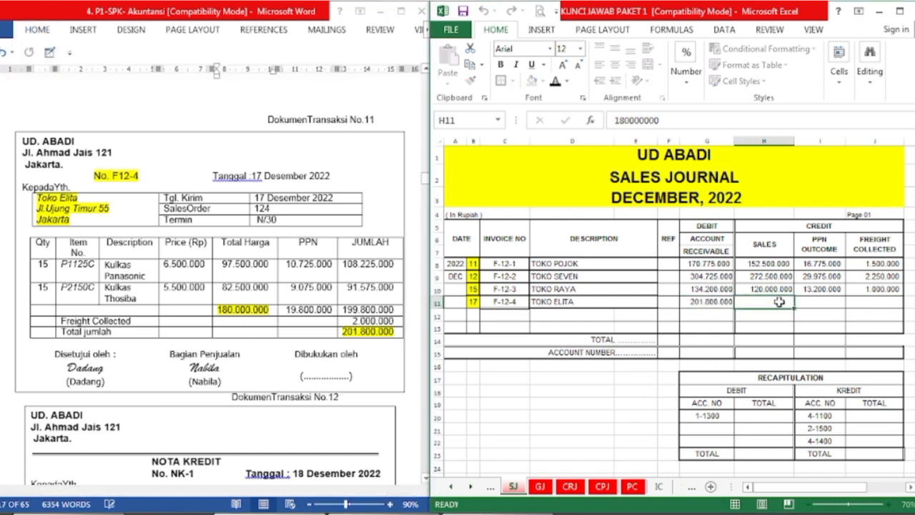
pyautogui.click(556, 83)
# - Highlight invoice F12-4's summed PPN amount yellow in Word, and make the PPN Outcome amount in cell I11 black in Excel
pyautogui.click(384, 340)
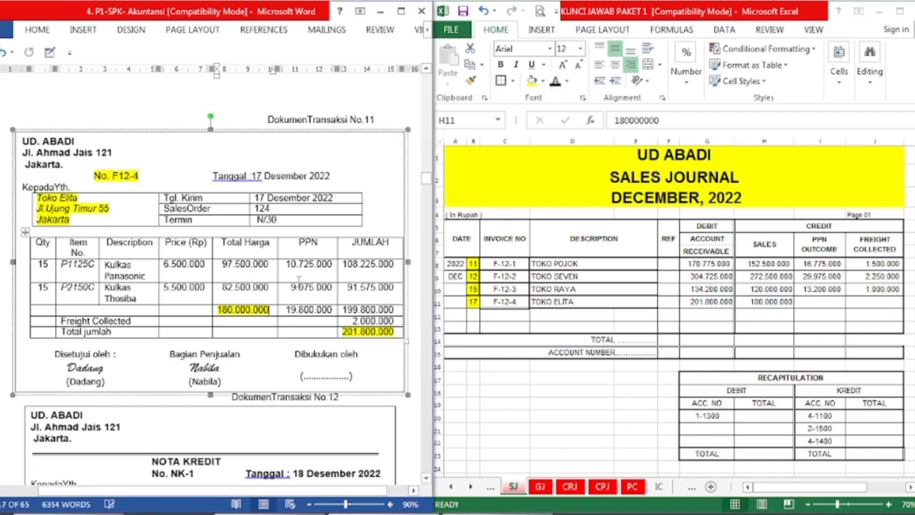
pyautogui.click(275, 311)
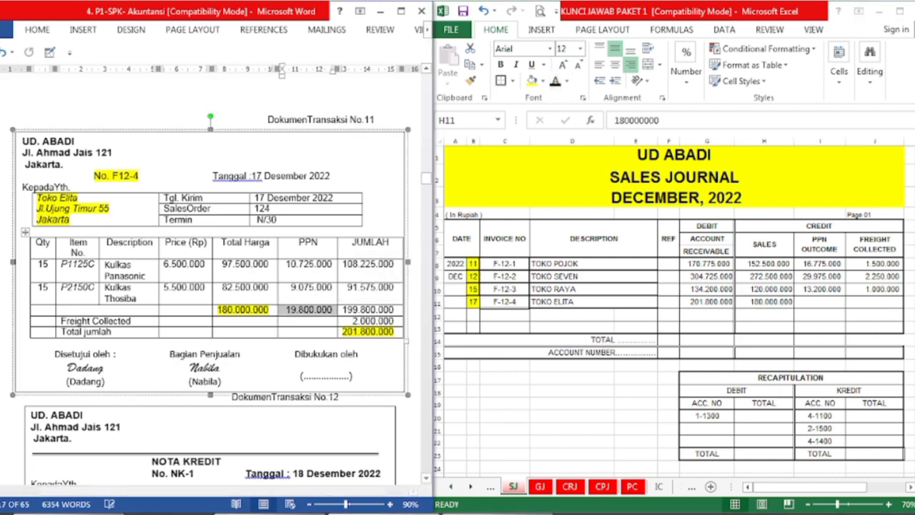
pyautogui.click(32, 30)
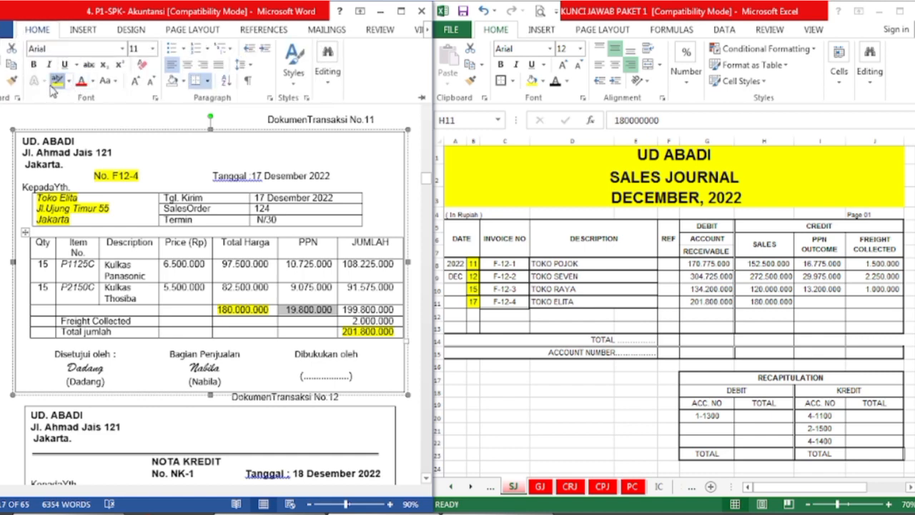
pyautogui.click(57, 81)
pyautogui.click(525, 330)
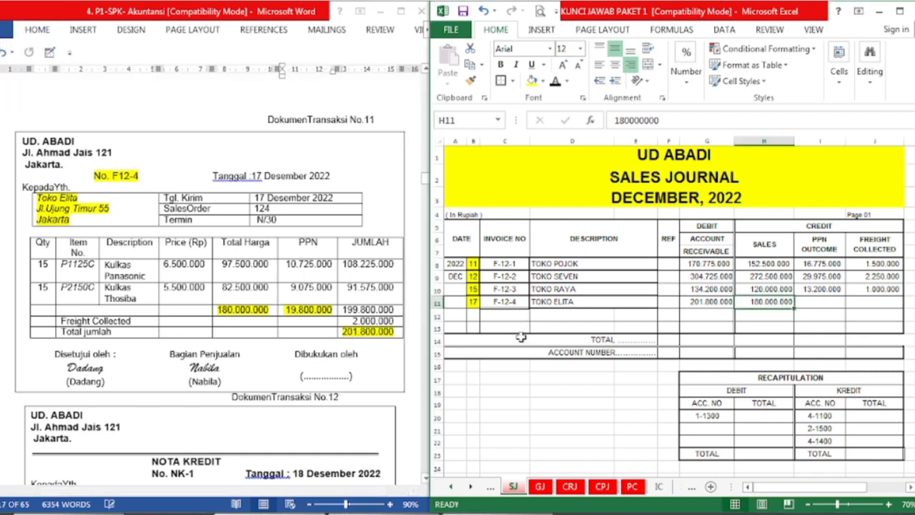
pyautogui.click(844, 304)
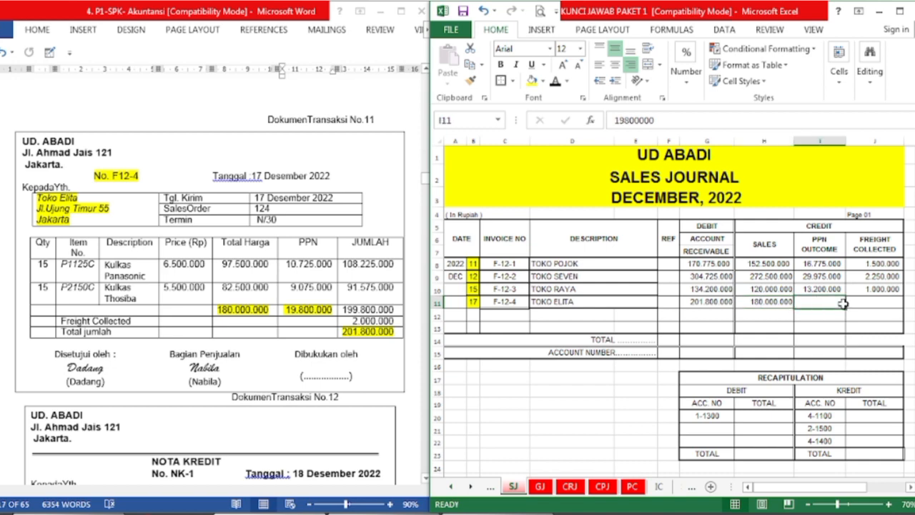
pyautogui.click(555, 80)
# - Highlight invoice F12-4's Freight Collected amount yellow in Word, and make the Freight Collected amount in cell J11 black in Excel
pyautogui.click(296, 369)
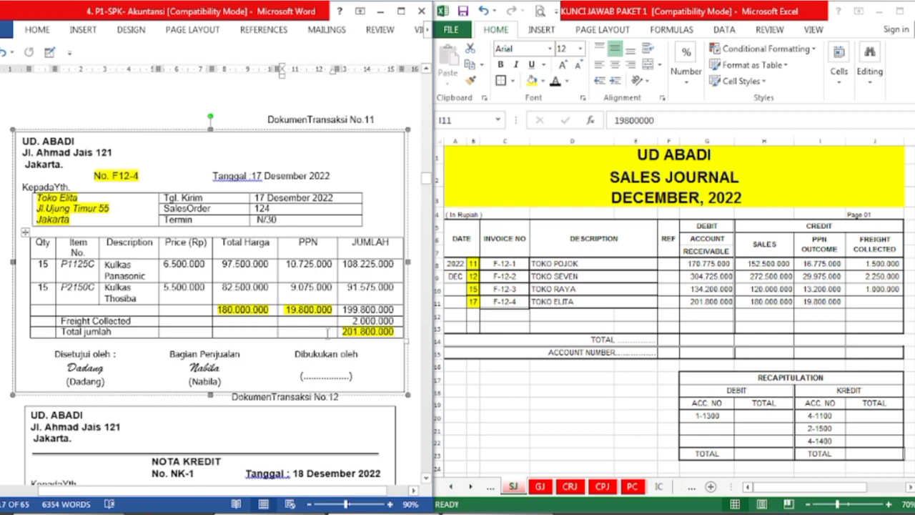
pyautogui.click(340, 323)
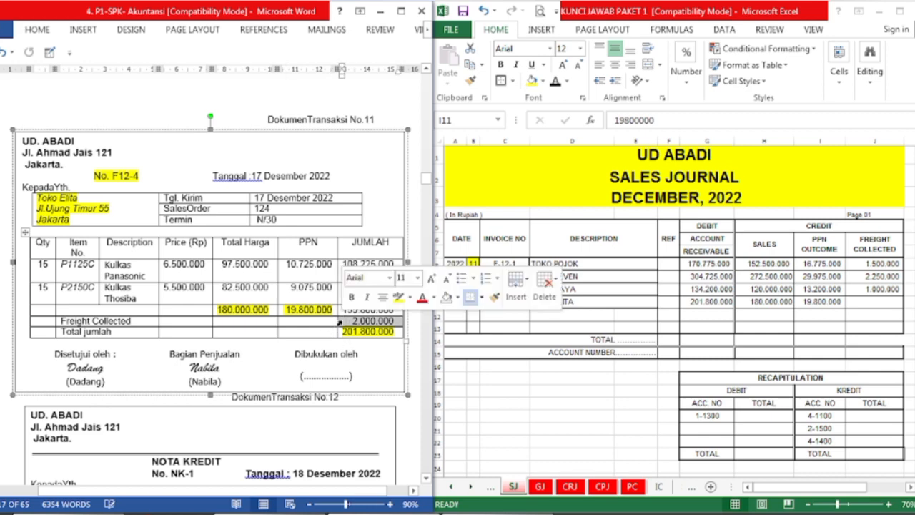
pyautogui.click(37, 30)
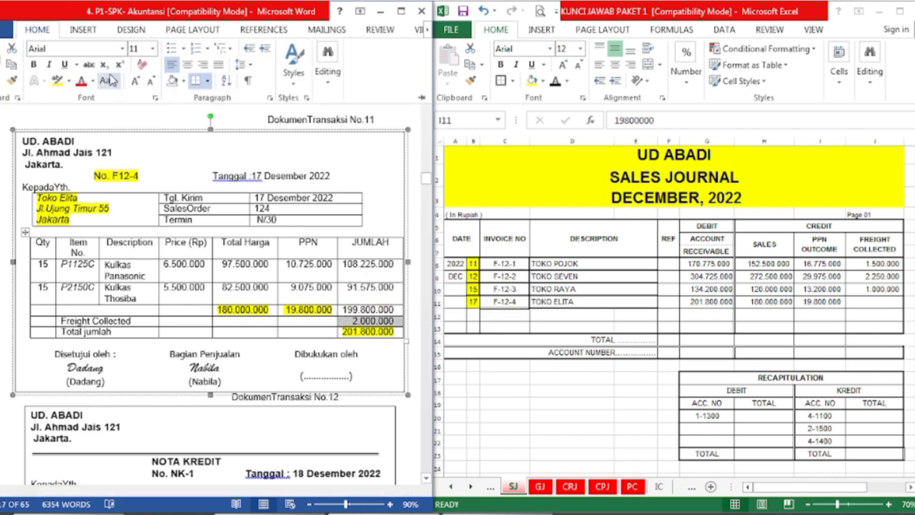
pyautogui.click(56, 80)
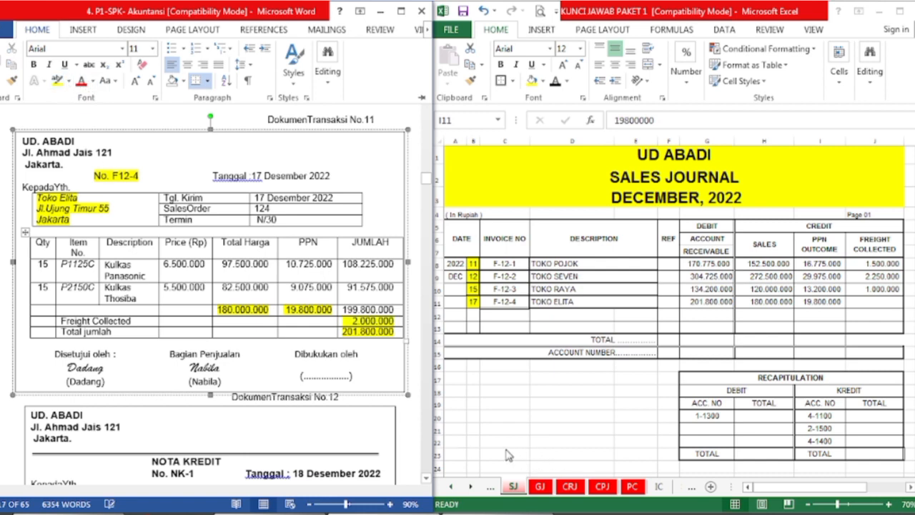
pyautogui.click(700, 351)
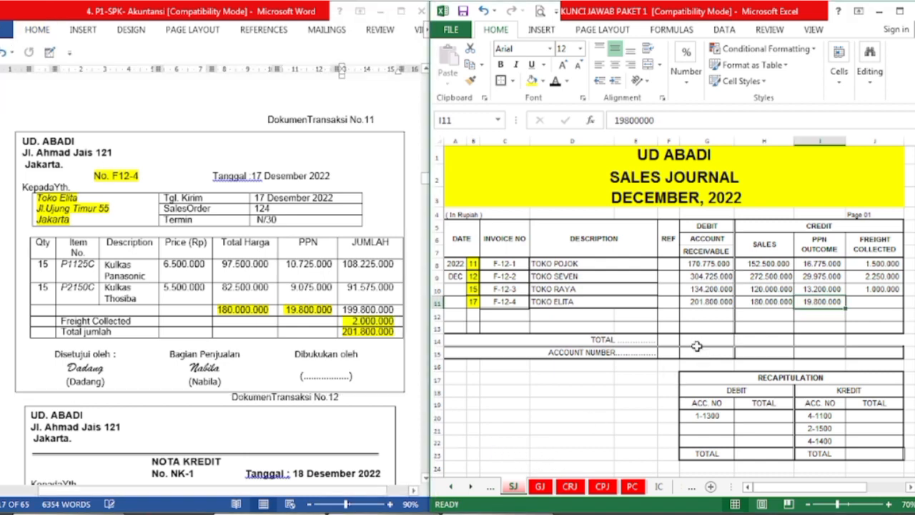
pyautogui.click(878, 302)
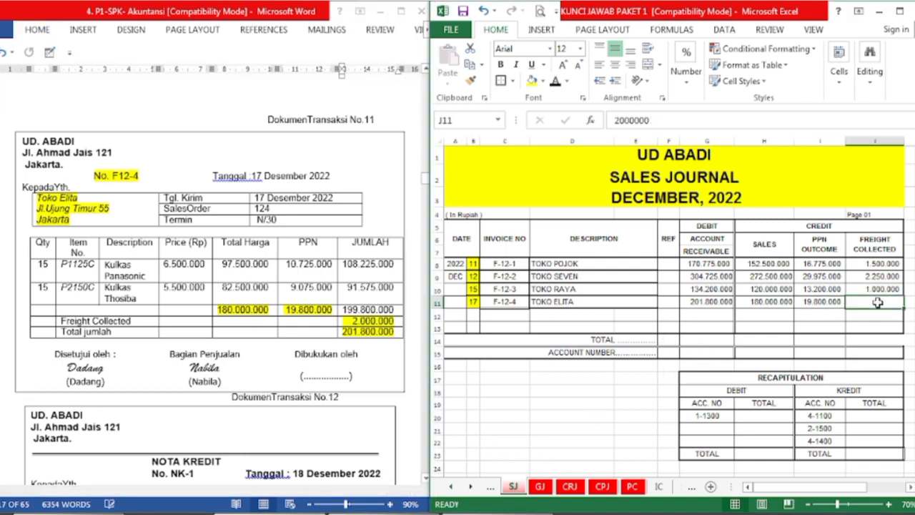
pyautogui.click(535, 83)
# - Make the TOTAL row sums in cells G14, H14, I14 and J14 black
pyautogui.click(706, 339)
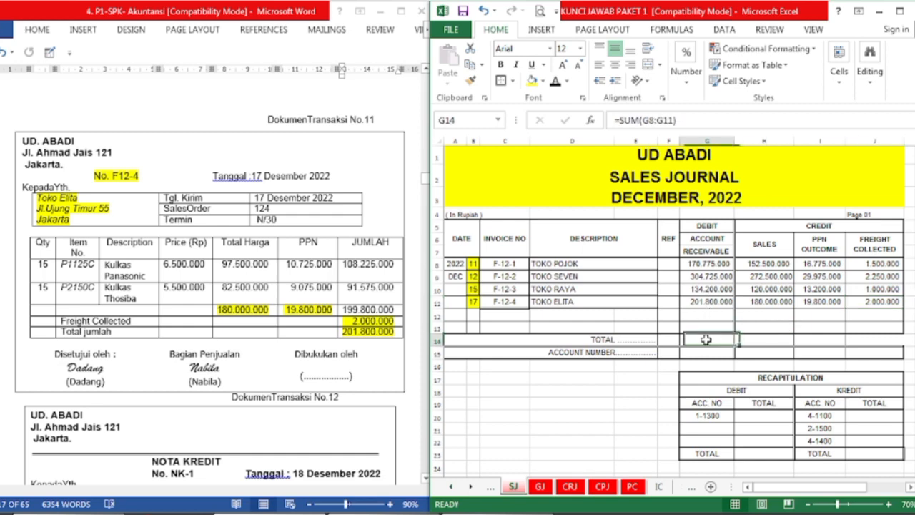
pyautogui.click(556, 82)
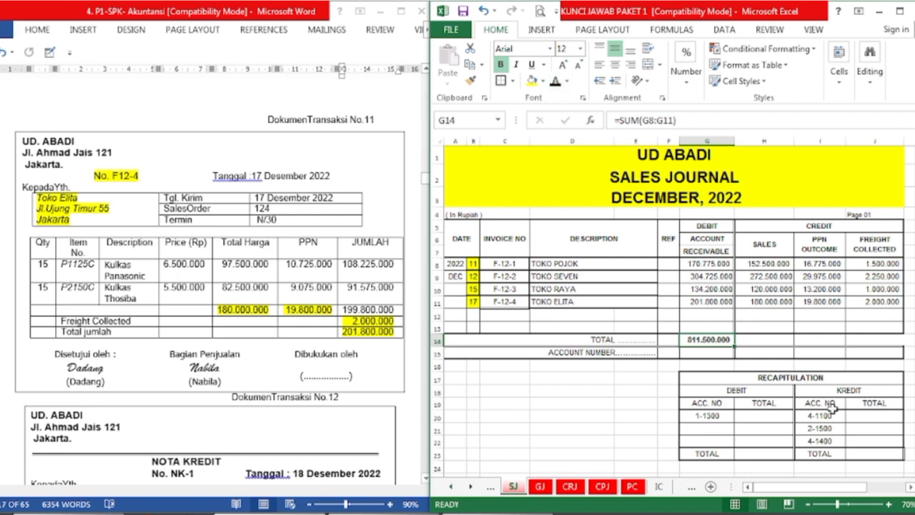
pyautogui.click(772, 341)
pyautogui.click(556, 81)
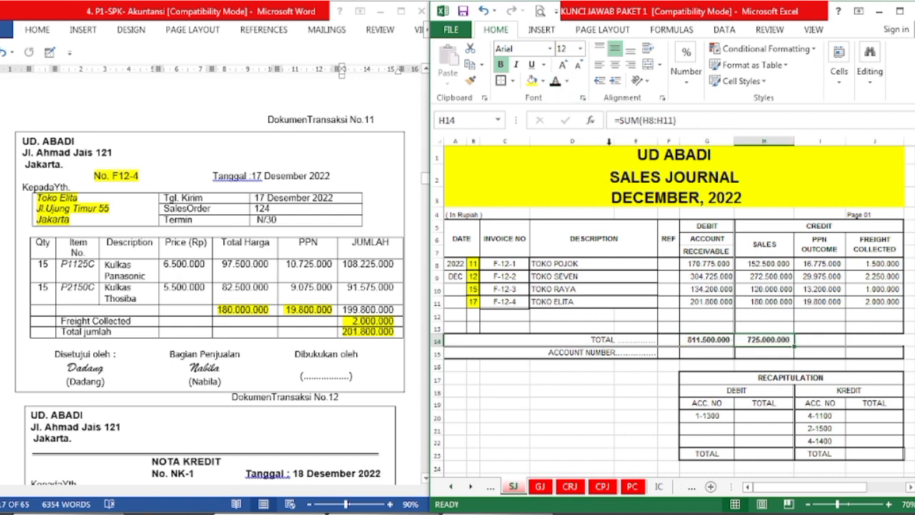
pyautogui.click(801, 336)
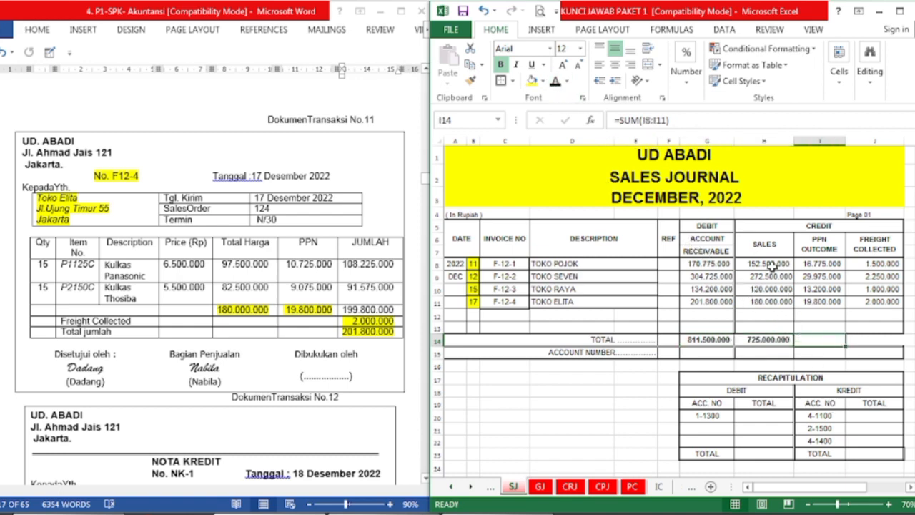
pyautogui.click(556, 80)
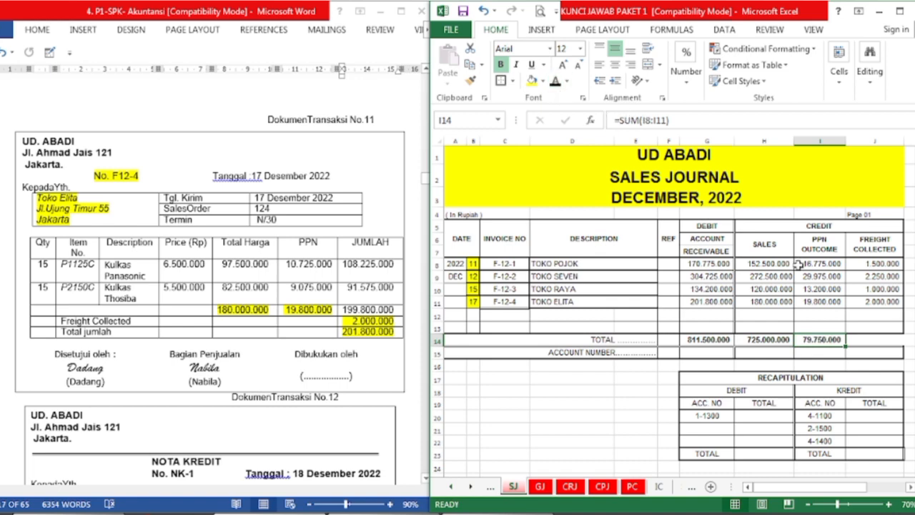
pyautogui.click(867, 343)
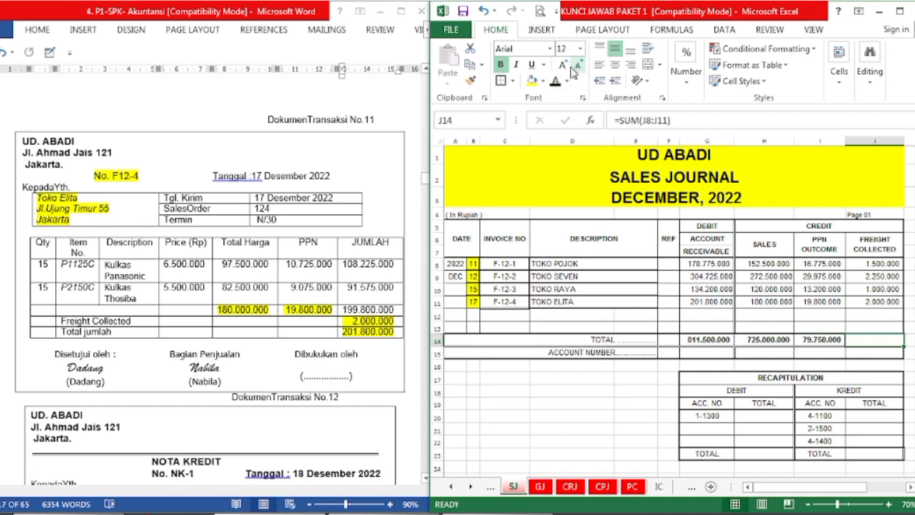
pyautogui.click(555, 82)
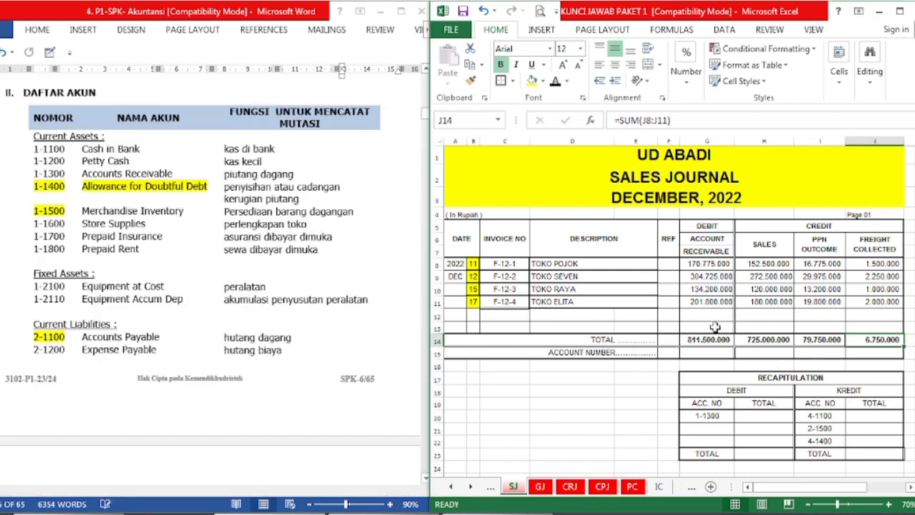
# - Fill the ACCOUNT NUMBER label cell A15 with yellow
pyautogui.click(565, 353)
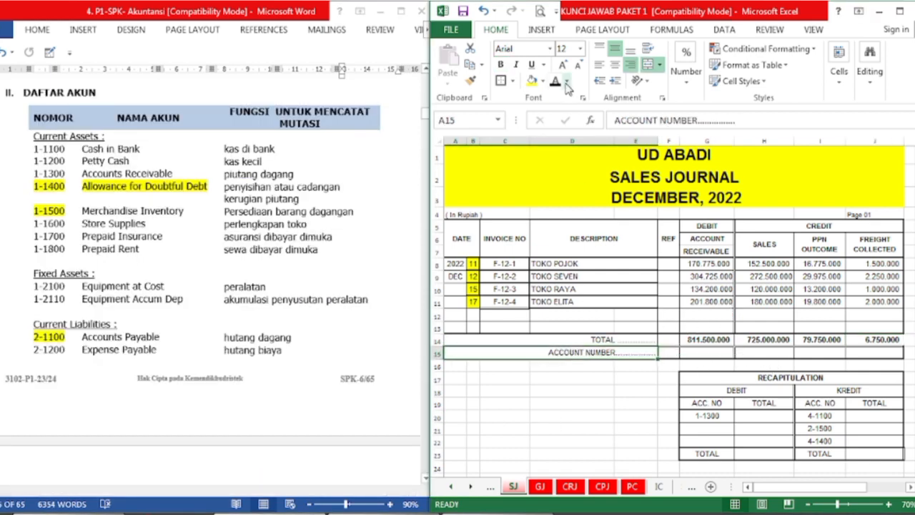
pyautogui.click(533, 82)
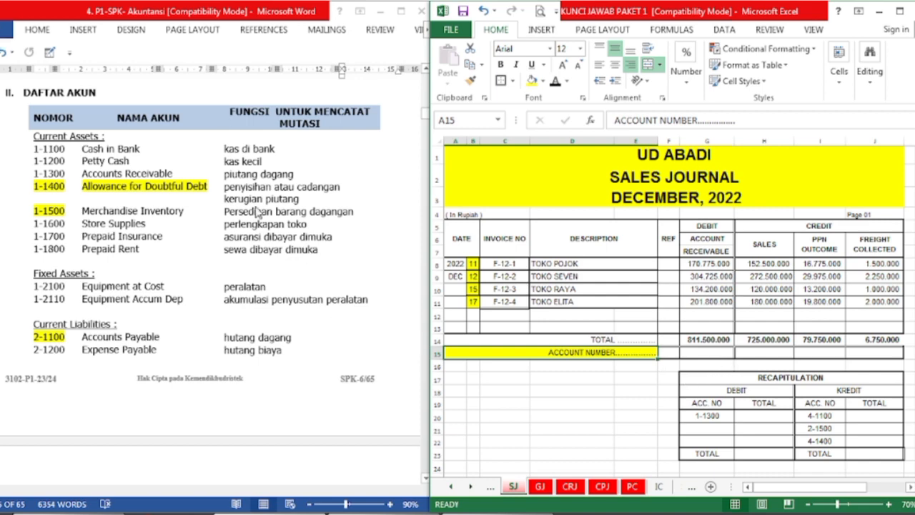
pyautogui.click(722, 353)
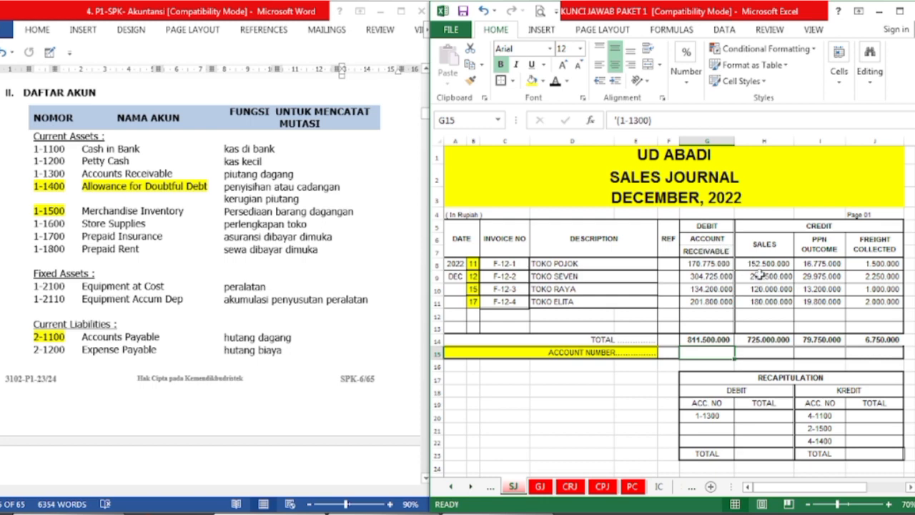
pyautogui.click(44, 186)
pyautogui.click(27, 175)
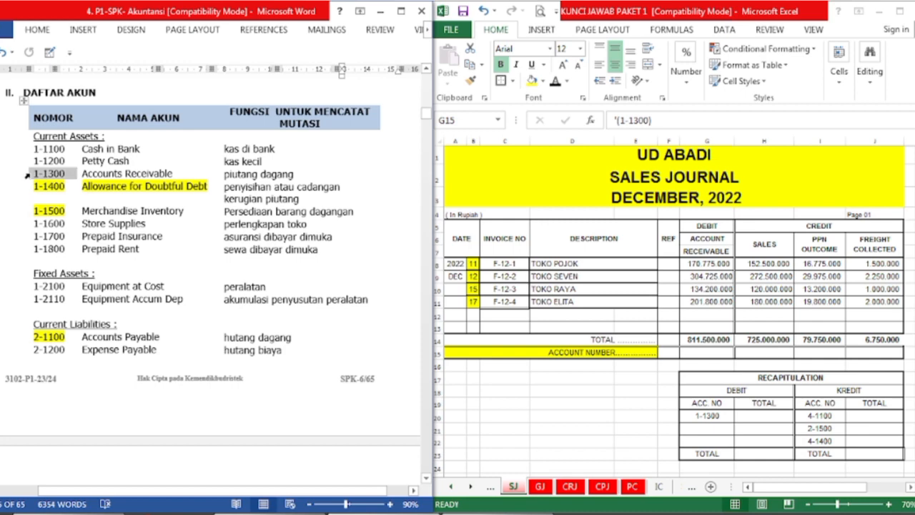
pyautogui.click(37, 32)
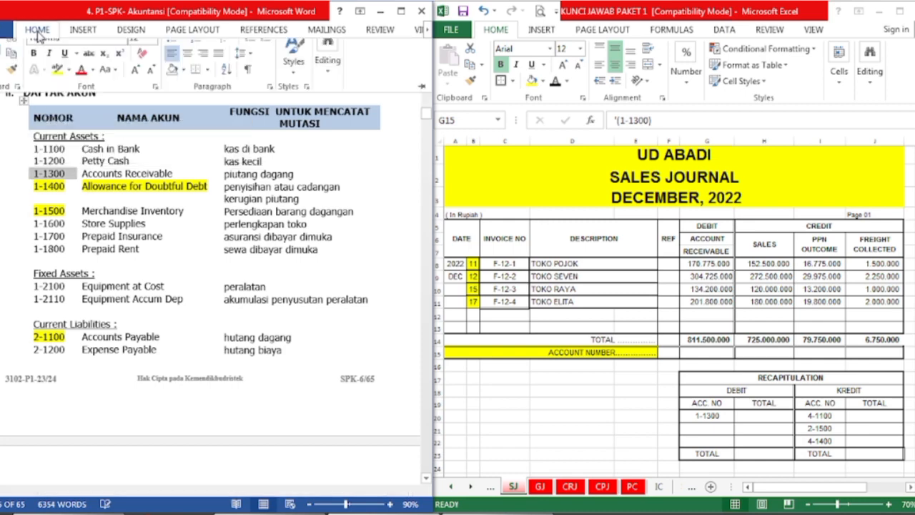
pyautogui.click(57, 80)
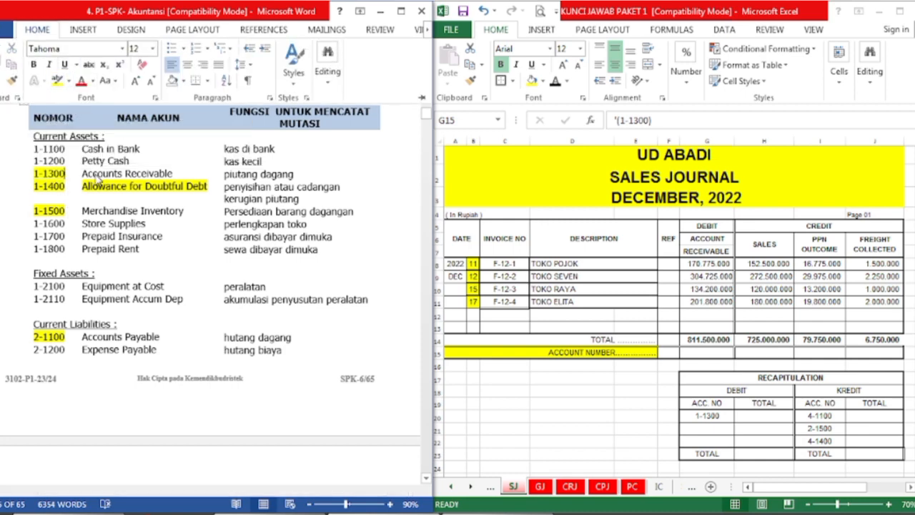
pyautogui.click(725, 352)
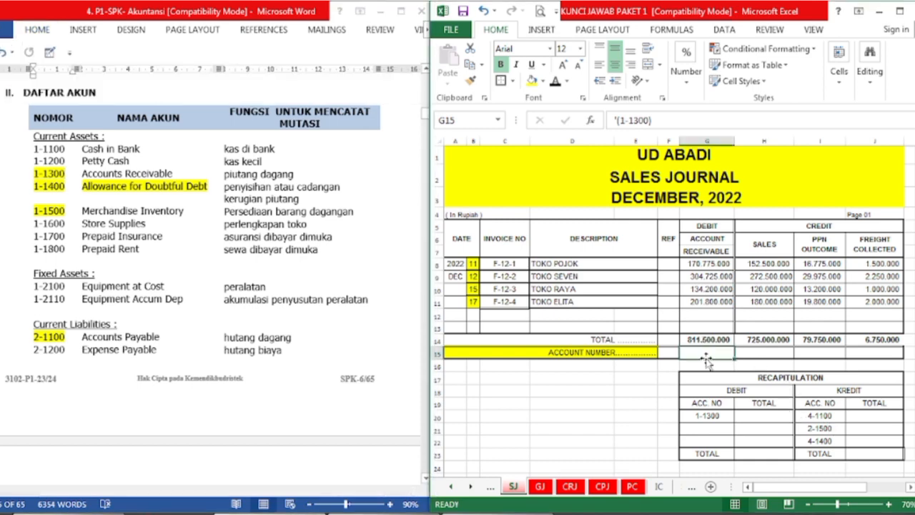
pyautogui.click(555, 80)
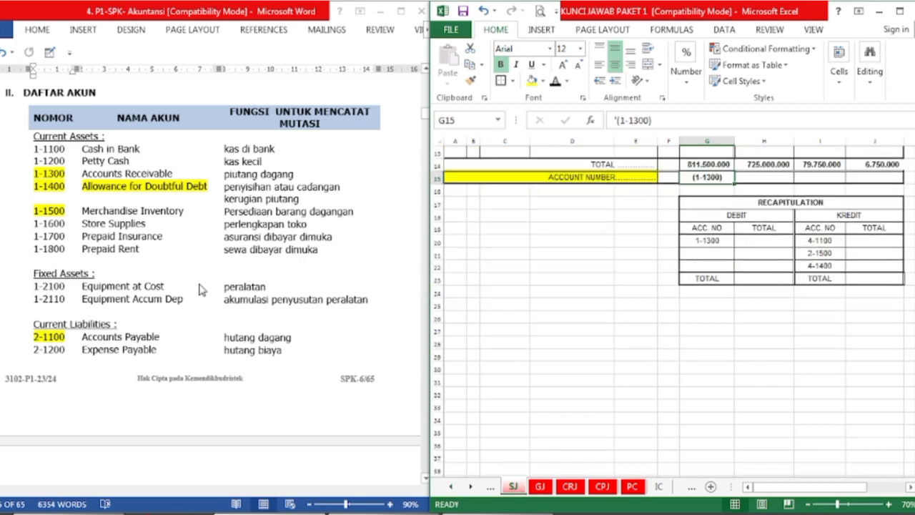
pyautogui.click(166, 277)
pyautogui.scroll(-8, 165, 276)
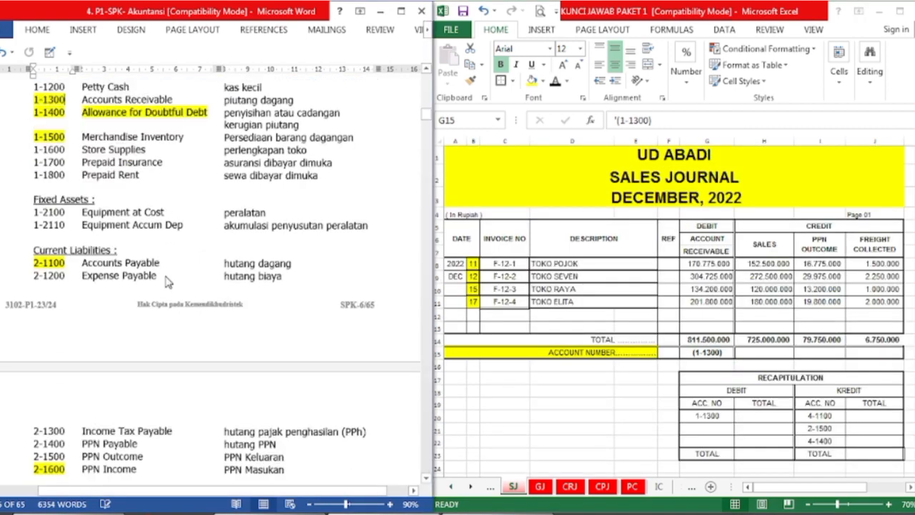
pyautogui.scroll(-4, 165, 275)
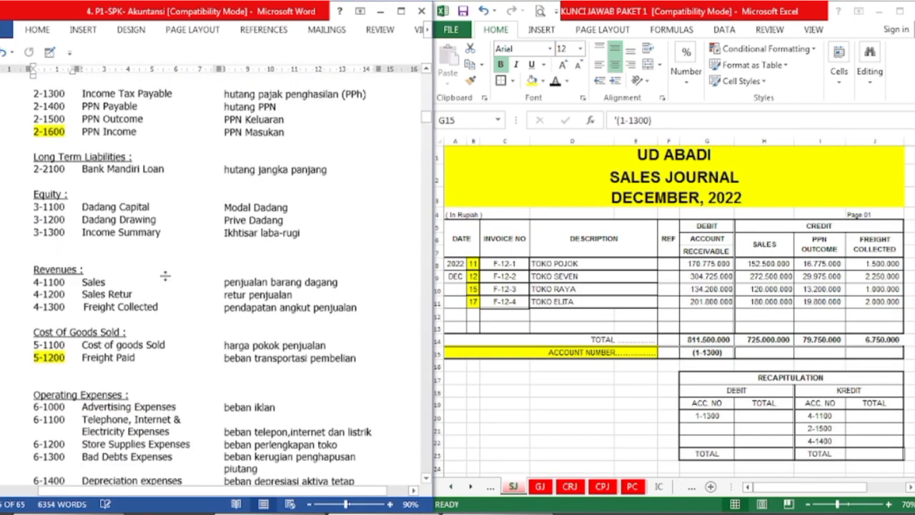
pyautogui.click(31, 280)
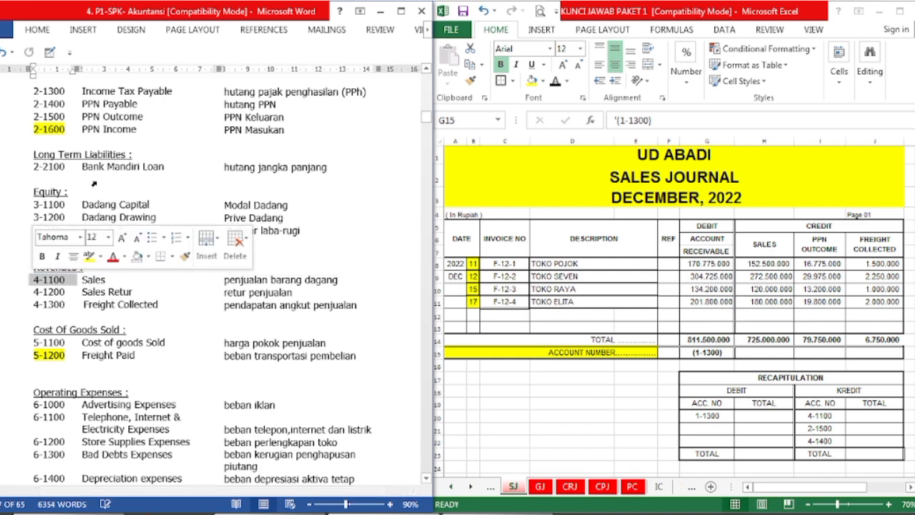
pyautogui.click(37, 30)
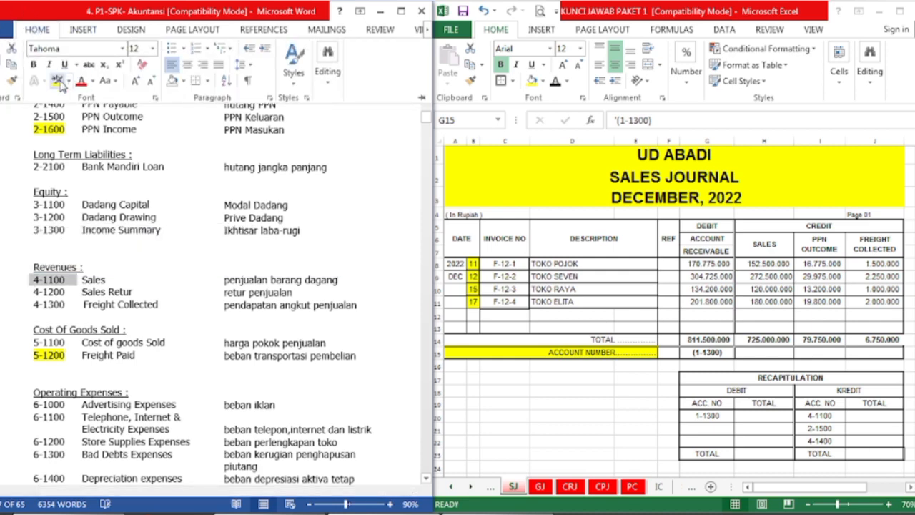
pyautogui.click(57, 80)
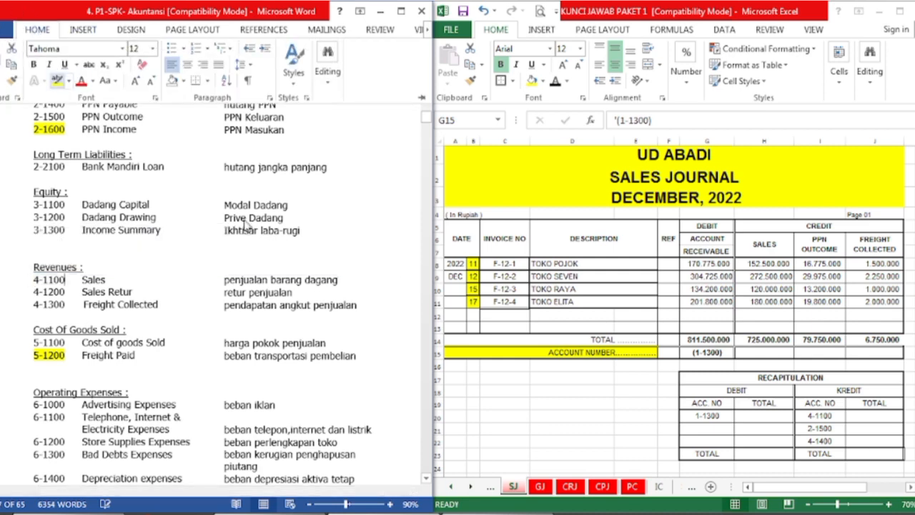
pyautogui.click(755, 353)
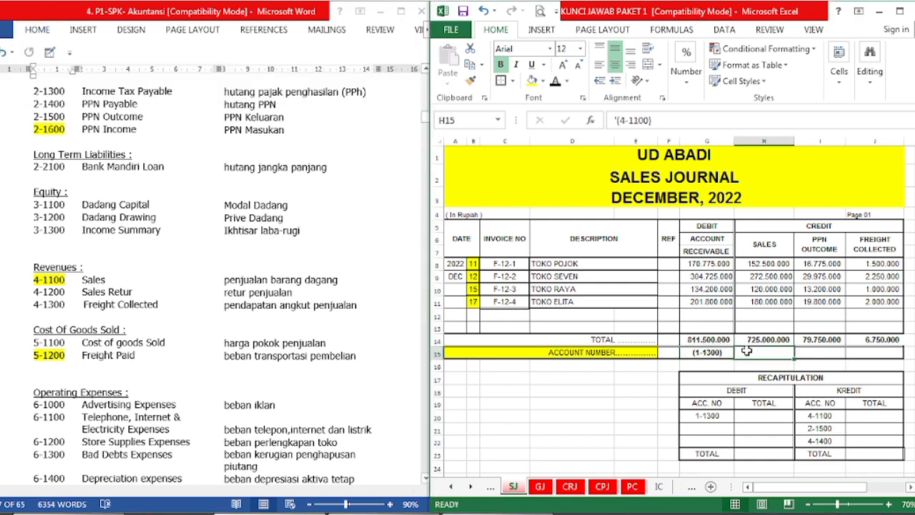
pyautogui.click(552, 83)
pyautogui.click(124, 367)
pyautogui.scroll(2, 123, 367)
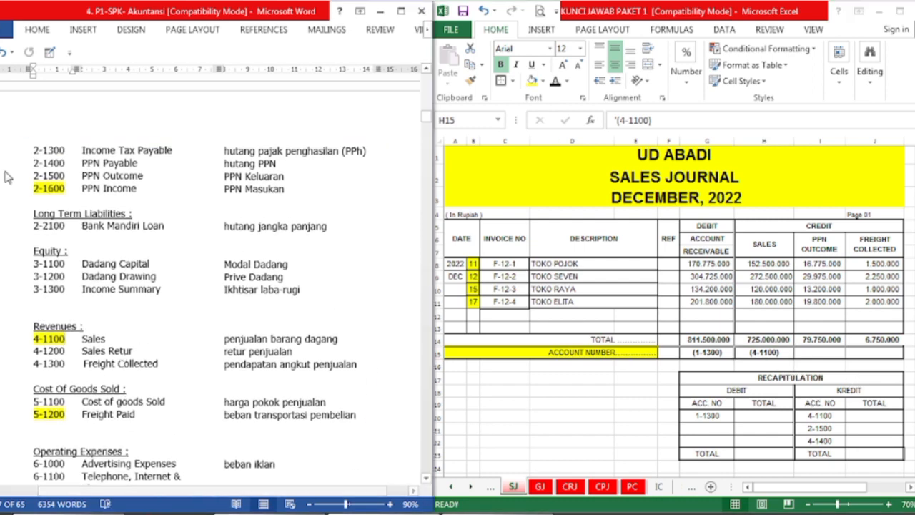
pyautogui.moveTo(36, 177); pyautogui.dragTo(65, 177)
pyautogui.click(38, 30)
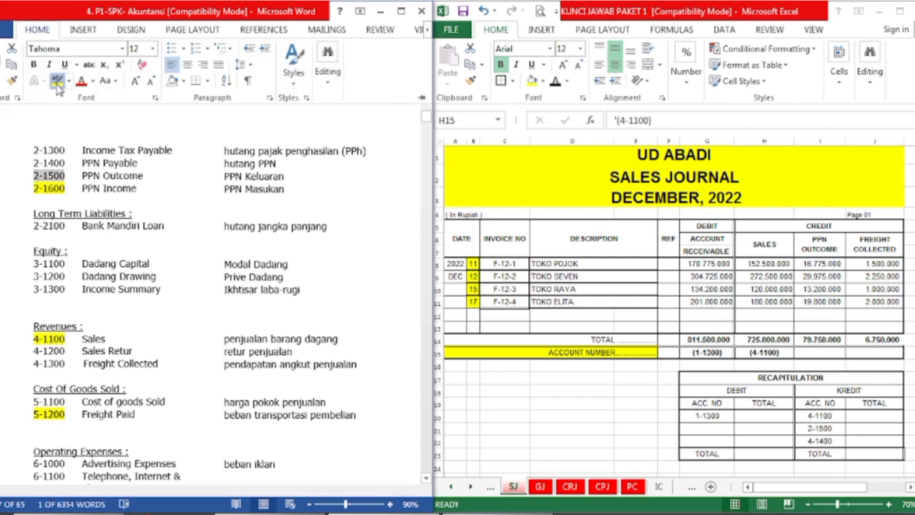
pyautogui.click(57, 82)
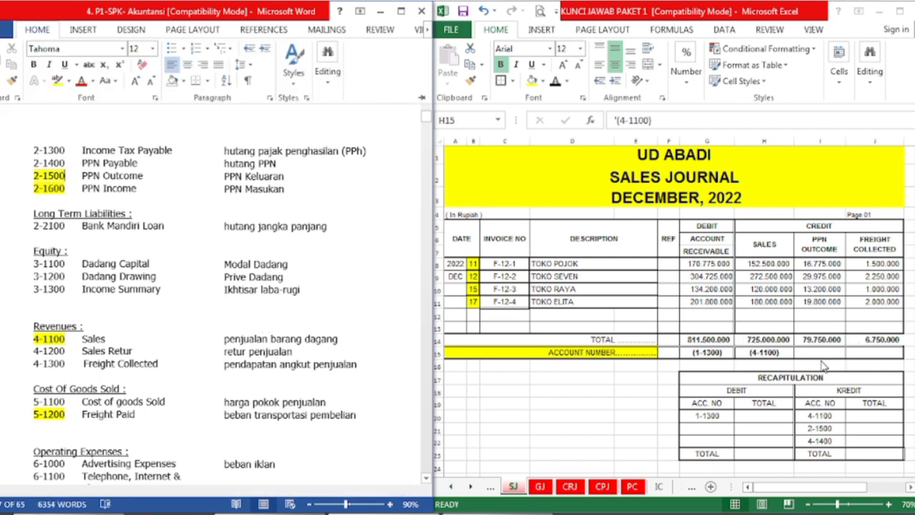
# - Make the PPN Outcome and Freight Collected account numbers in cells I15 and J15 black
pyautogui.click(821, 353)
pyautogui.press('F2')
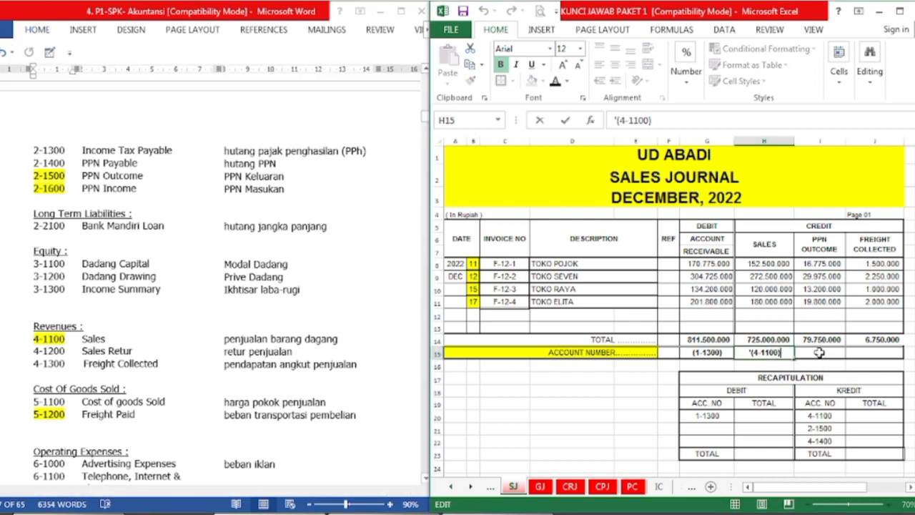
pyautogui.click(841, 351)
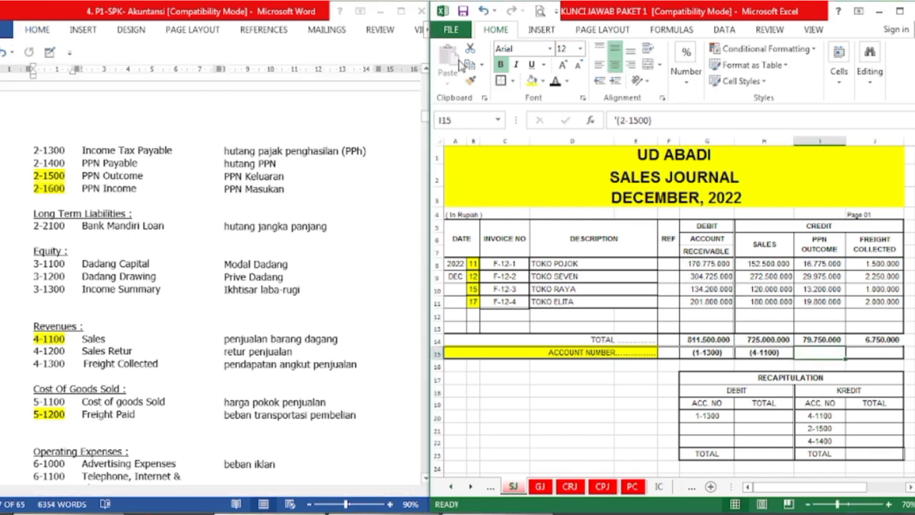
pyautogui.click(556, 81)
pyautogui.click(895, 352)
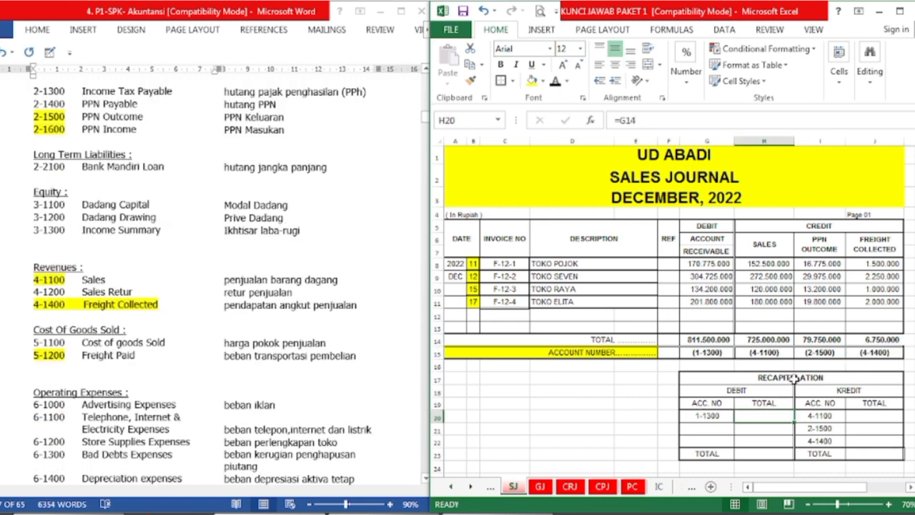
pyautogui.click(900, 353)
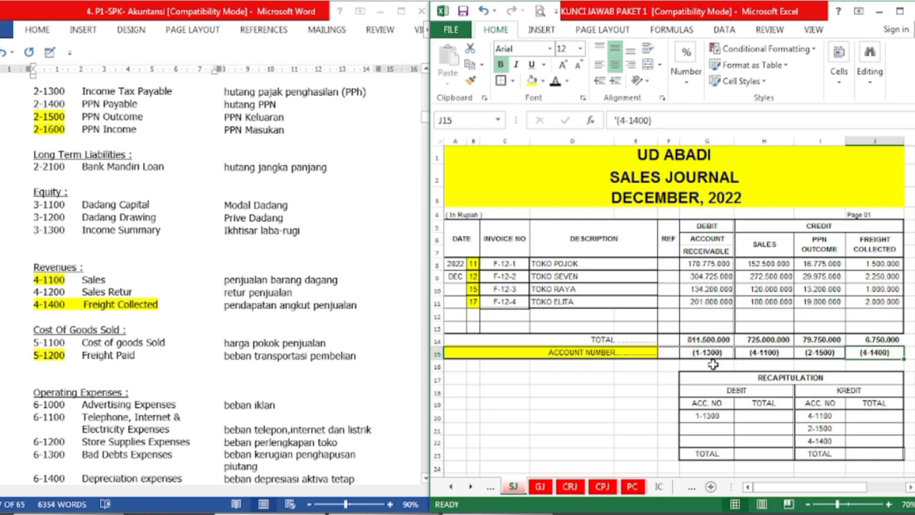
# - Fill the RECAPITULATION heading and the Accounts Receivable account number cells G15 and G20 with yellow
pyautogui.click(824, 379)
pyautogui.click(532, 83)
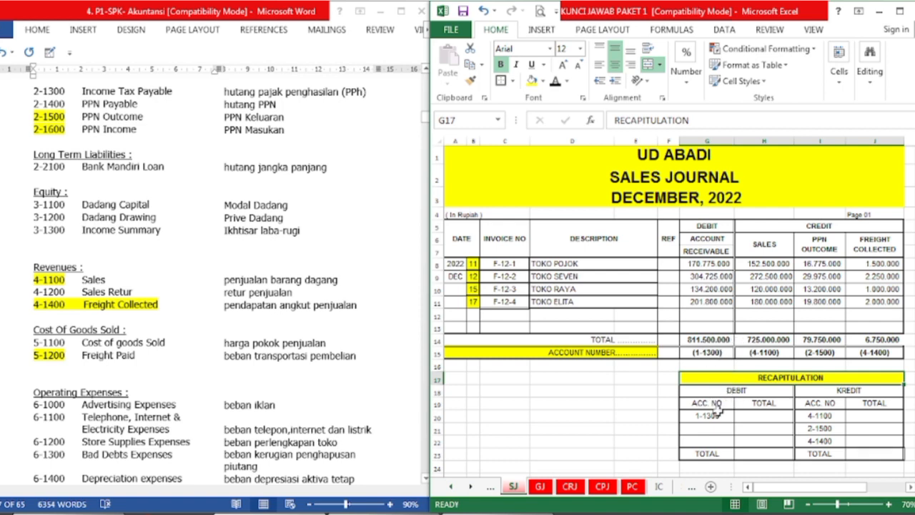
pyautogui.click(704, 353)
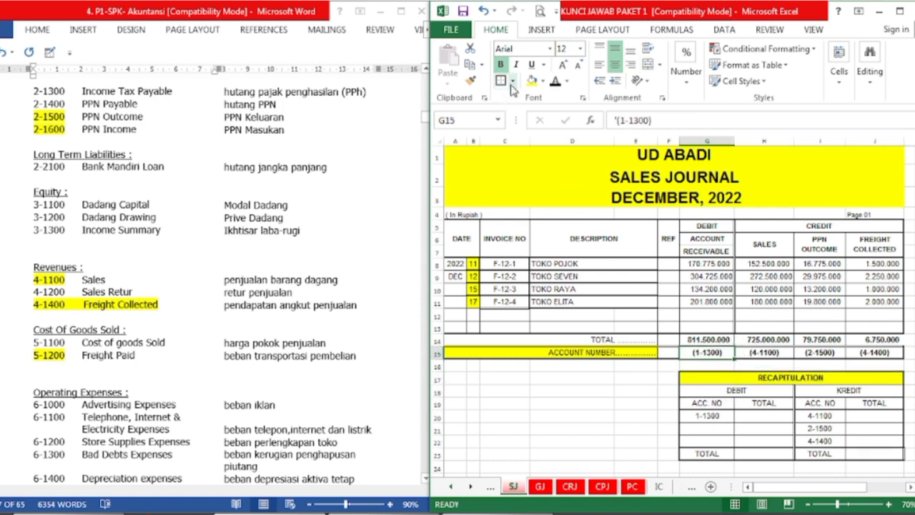
pyautogui.click(532, 80)
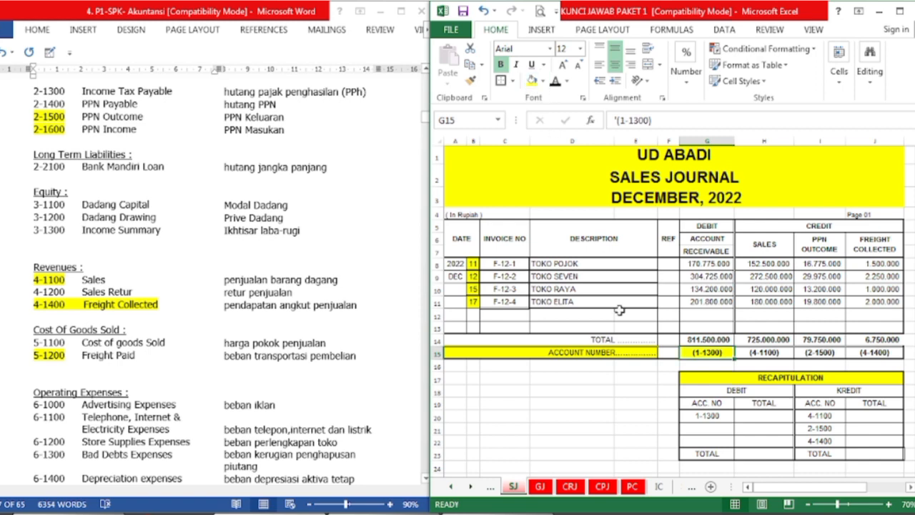
pyautogui.click(704, 416)
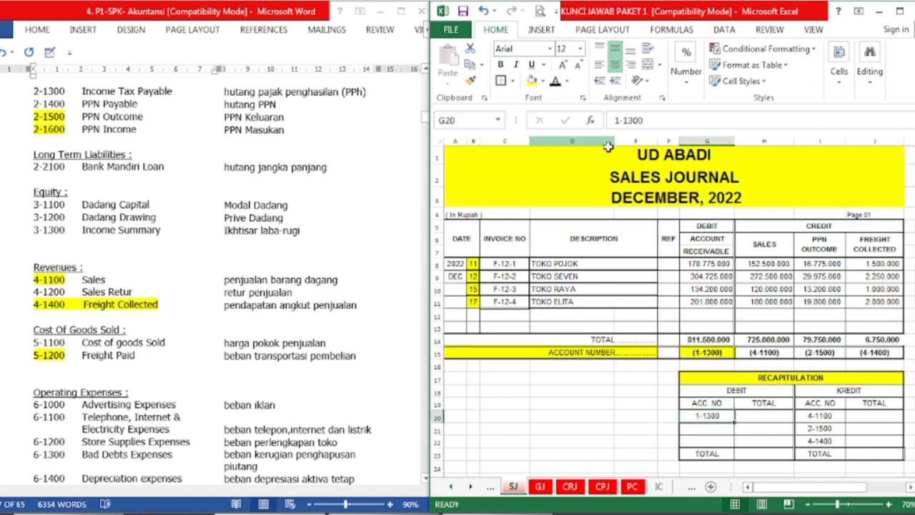
pyautogui.click(532, 82)
# - Fill the Account Receivable total in G14 with yellow and make the recapitulation's debit amount in H20 black
pyautogui.click(686, 339)
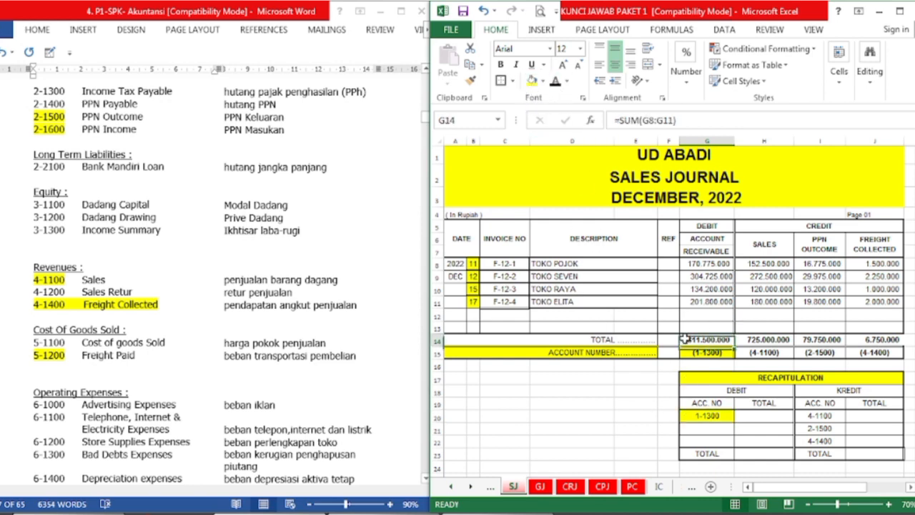
pyautogui.click(532, 82)
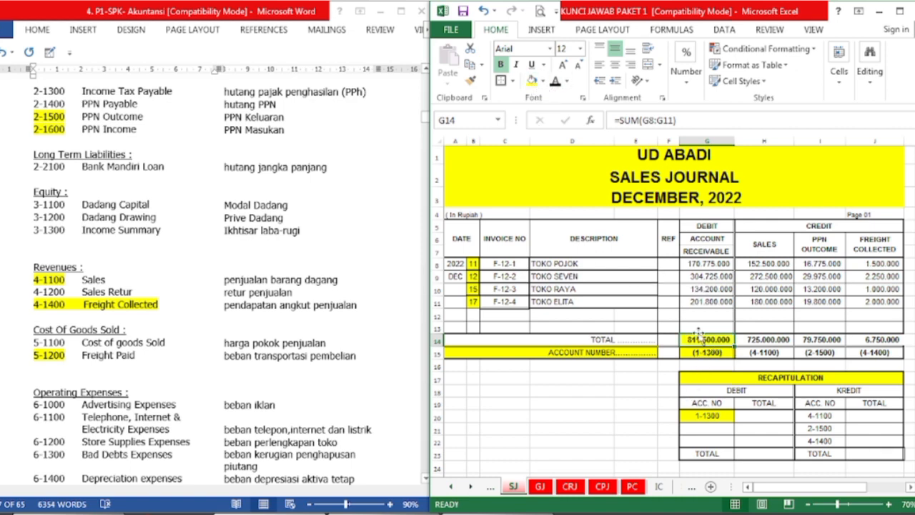
pyautogui.click(750, 415)
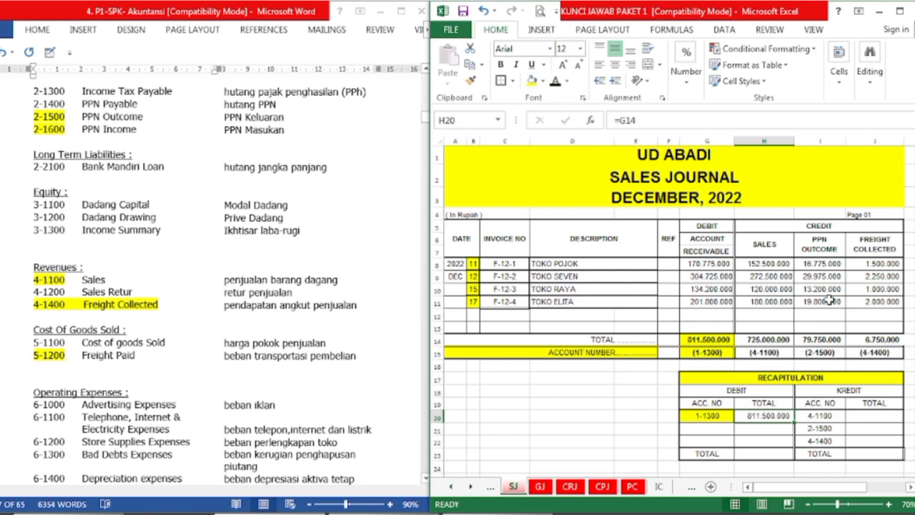
# - Fill the three credit account numbers in cells H15:J15 with yellow
pyautogui.click(778, 354)
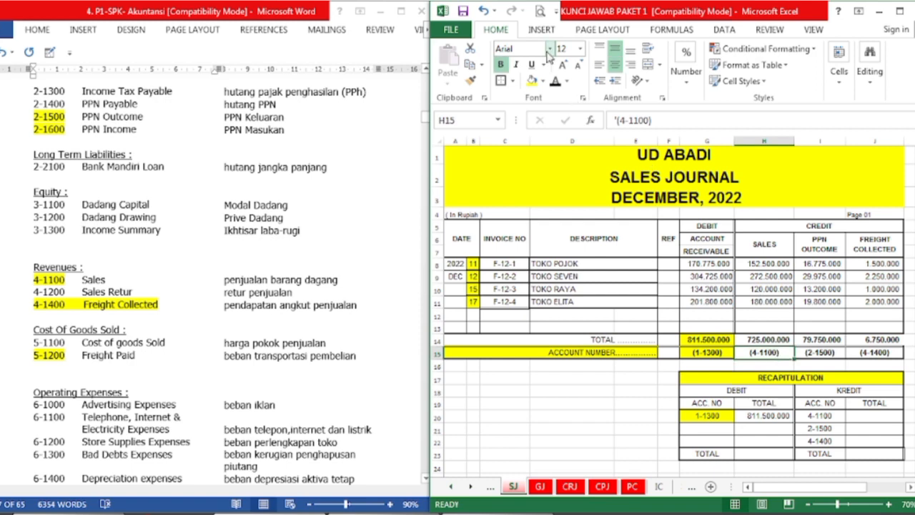
pyautogui.hotkey('shift', 'Right')
pyautogui.hotkey('shift', 'Right')
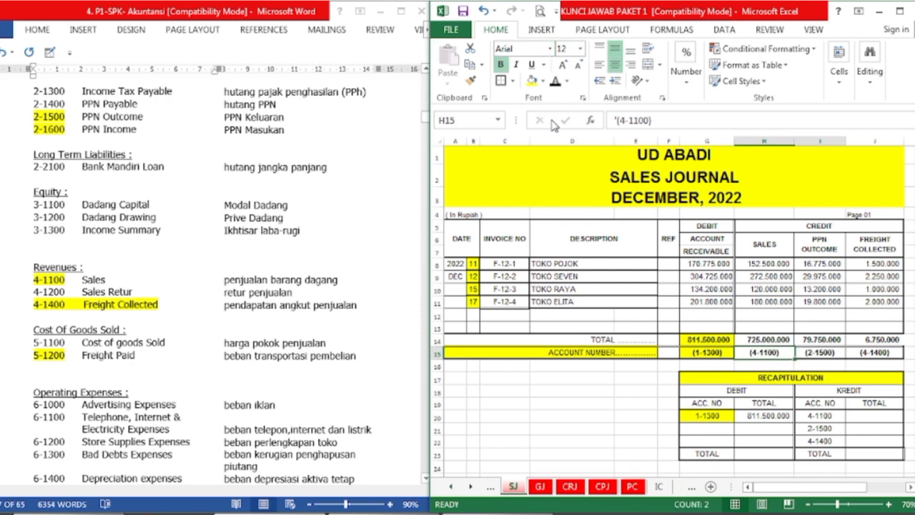
pyautogui.click(532, 81)
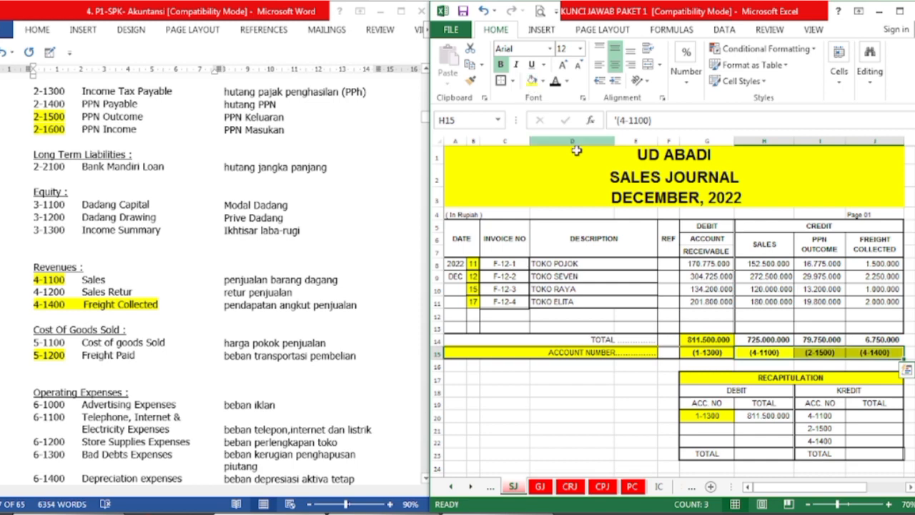
# - Fill the recapitulation's credit account numbers in I20:I22 and the credit column totals in H14:J14 with yellow
pyautogui.click(820, 415)
pyautogui.moveTo(820, 414); pyautogui.dragTo(820, 441)
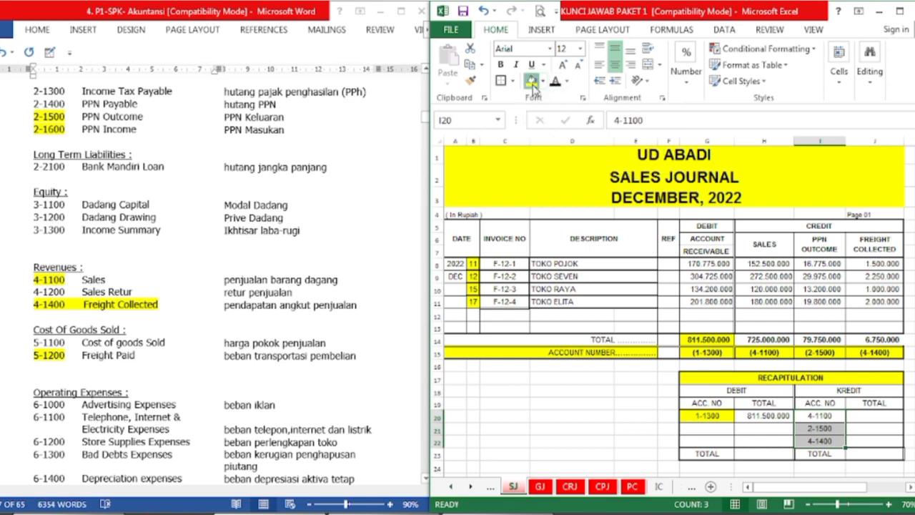
pyautogui.click(532, 81)
pyautogui.click(759, 443)
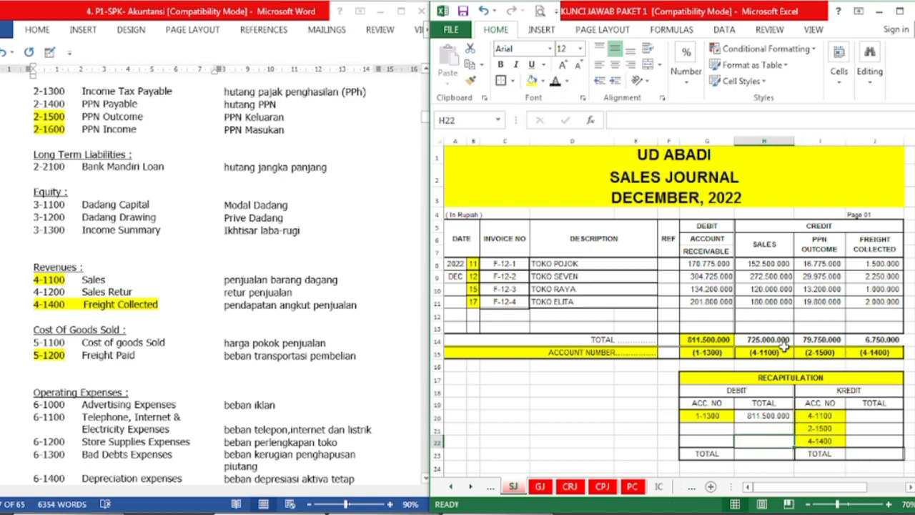
pyautogui.moveTo(747, 340); pyautogui.dragTo(858, 342)
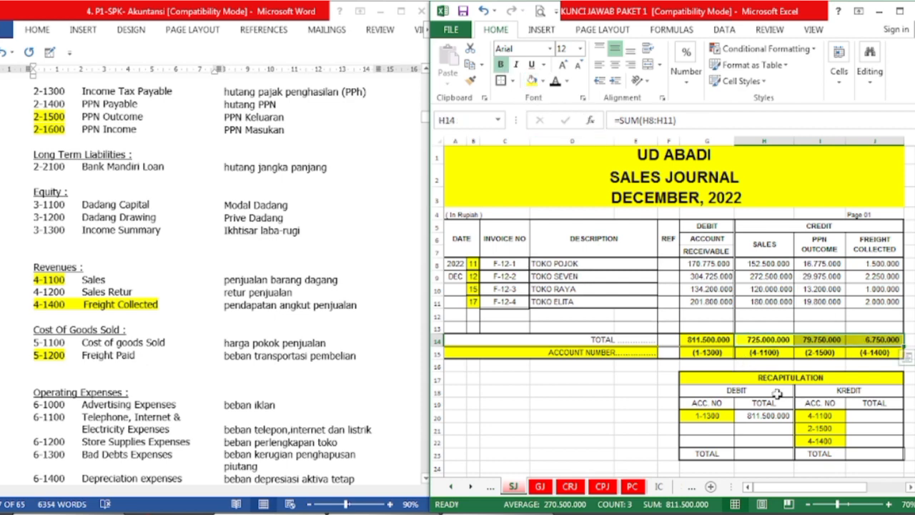
# - Make the recapitulation's three credit amounts in cells J20, J21 and J22 black
pyautogui.click(873, 424)
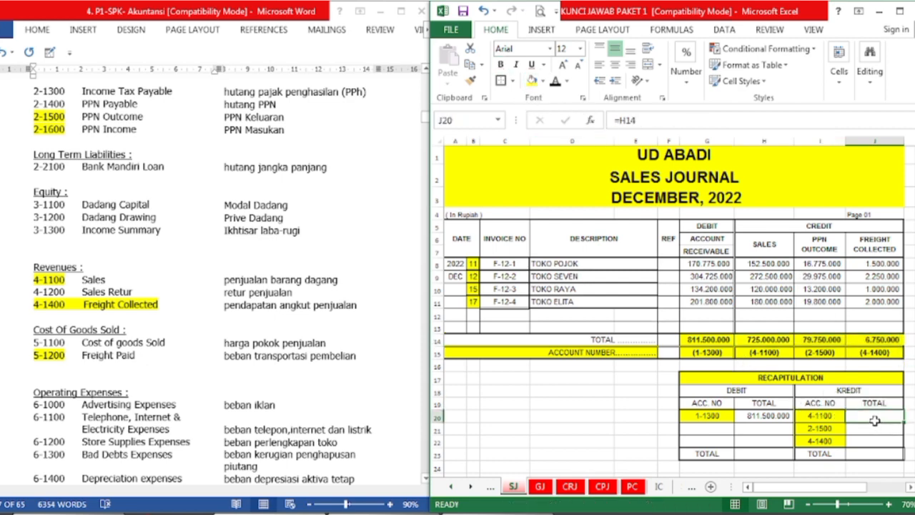
pyautogui.click(559, 83)
pyautogui.click(864, 432)
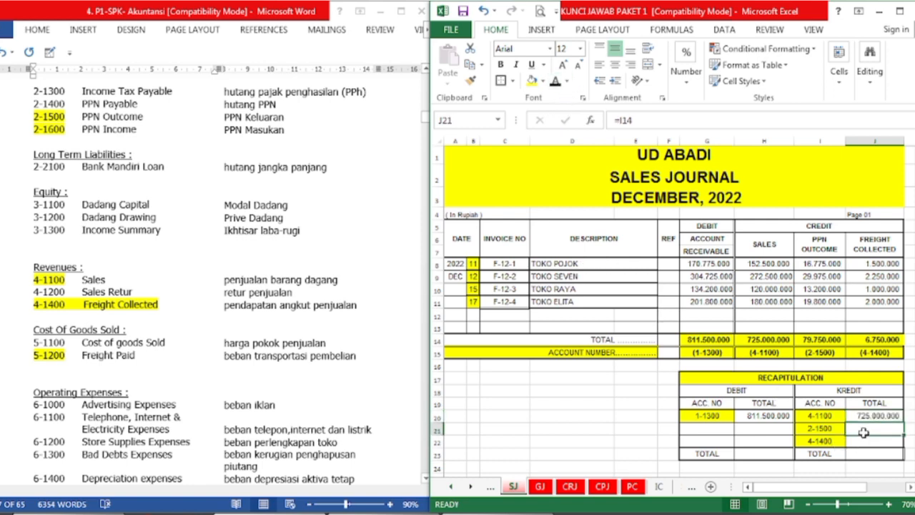
pyautogui.click(557, 83)
pyautogui.click(885, 442)
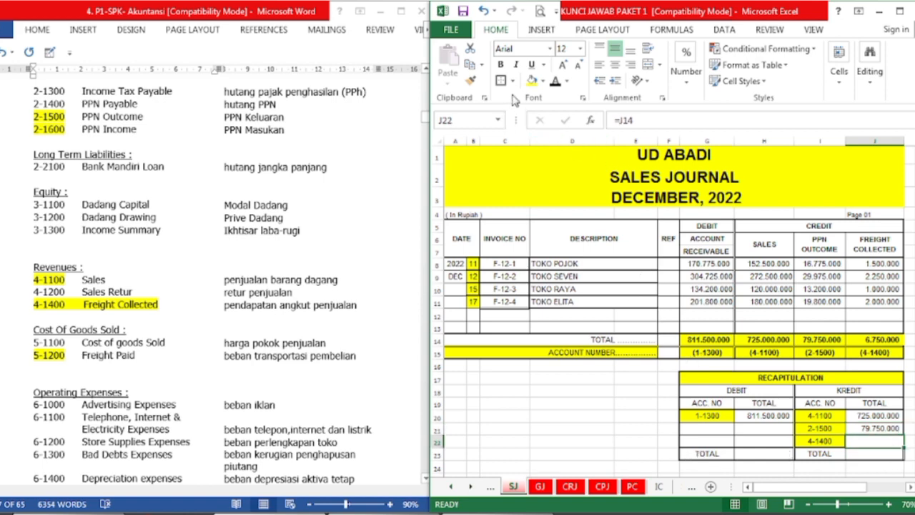
pyautogui.click(555, 80)
# - Make the recapitulation's debit total in H23 and credit total in J23 black
pyautogui.click(761, 456)
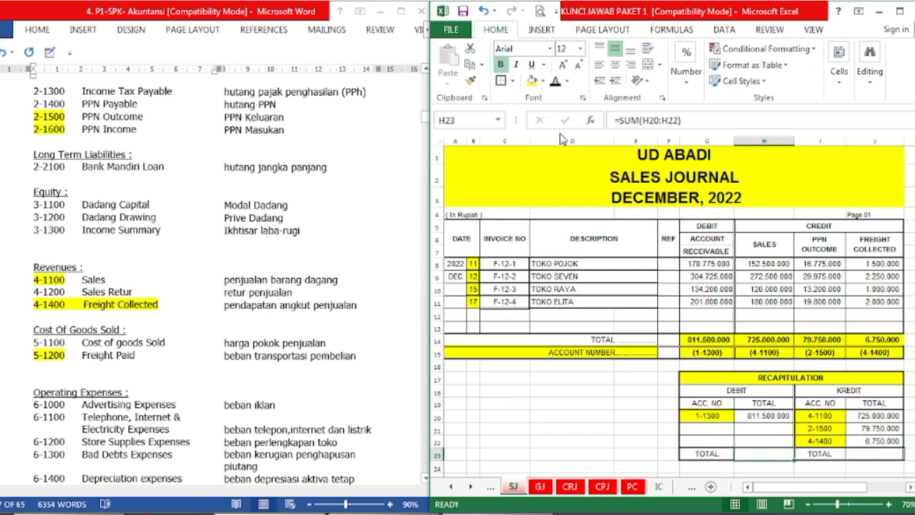
pyautogui.click(555, 80)
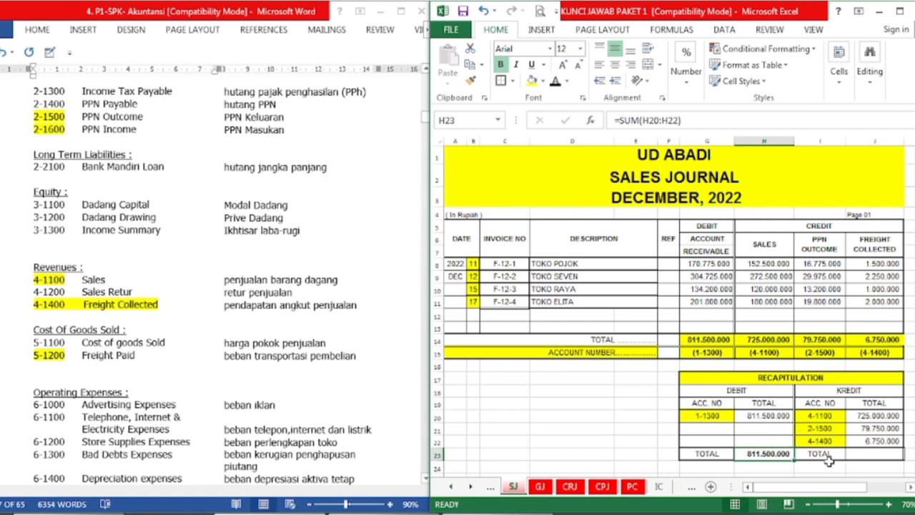
pyautogui.click(852, 458)
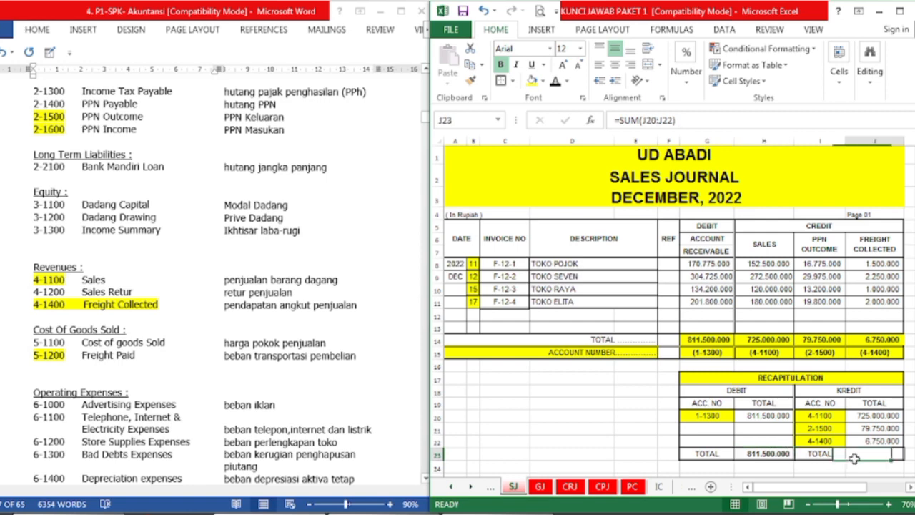
pyautogui.click(556, 80)
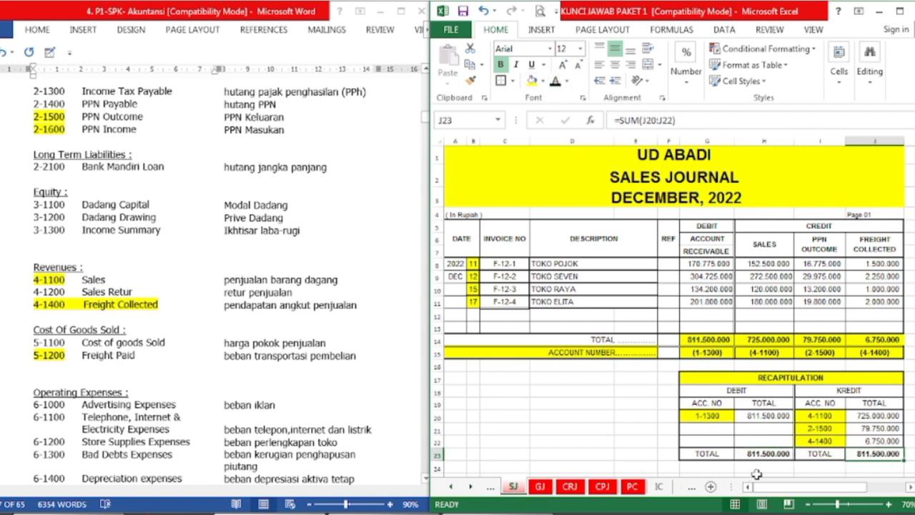